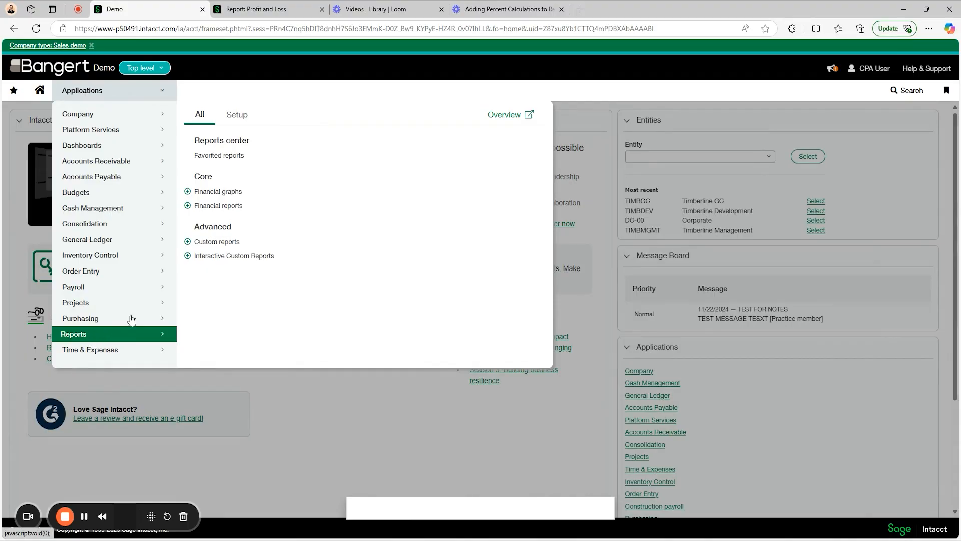
Step: Open the Profit and Loss - Summary report for editing from the list of financial reports
click(218, 205)
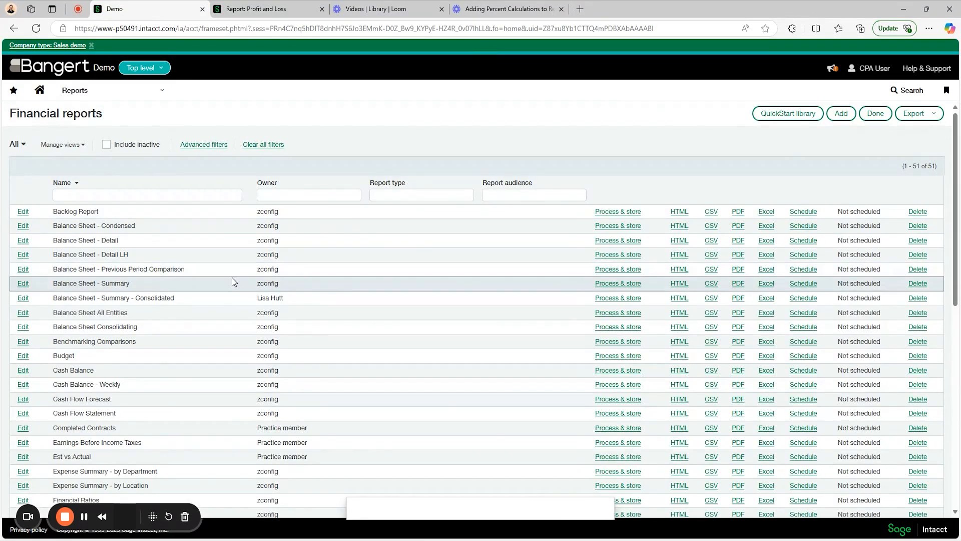
scroll(220, 267, down, 3)
scroll(221, 270, down, 5)
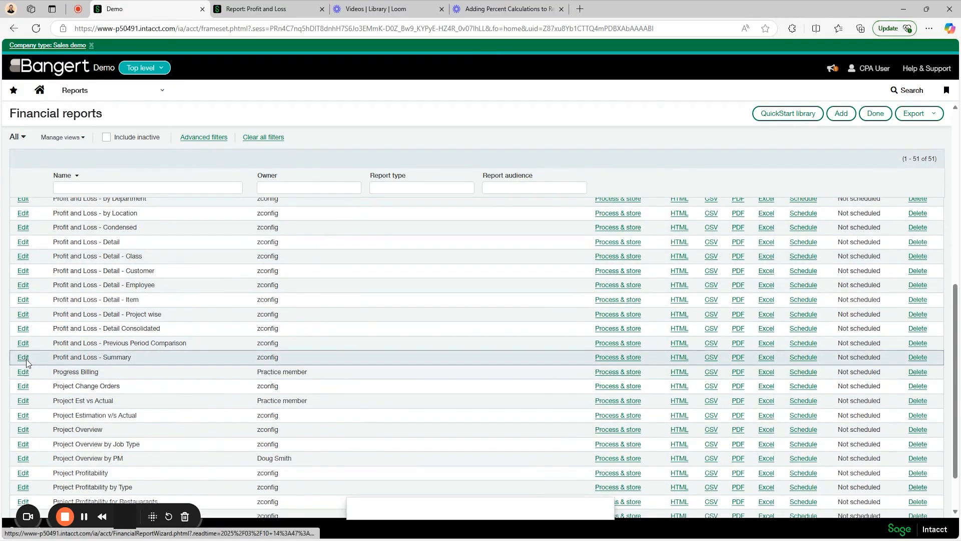
click(24, 358)
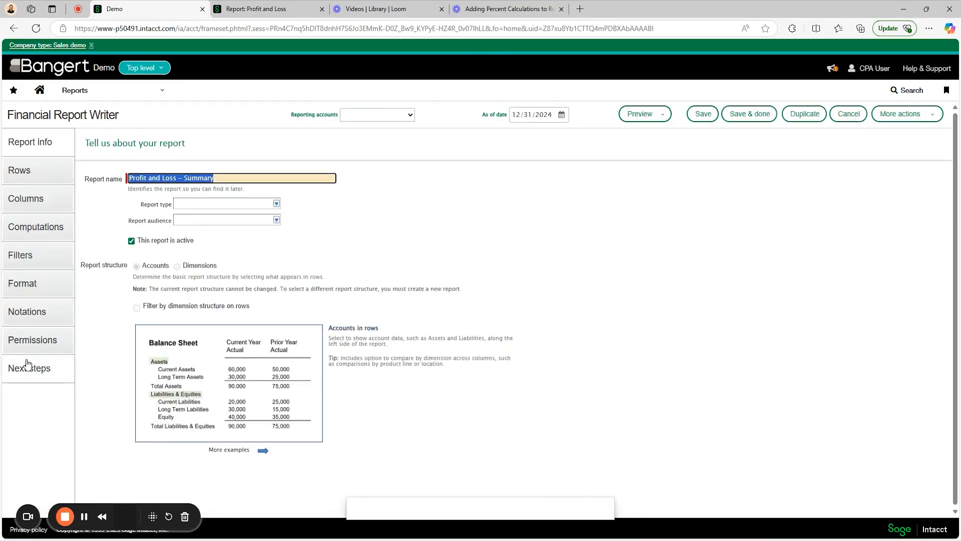
Step: Set the report's as-of date to 12/31/2022 and review a preview of the Profit and Loss from revenue through net income
click(551, 115)
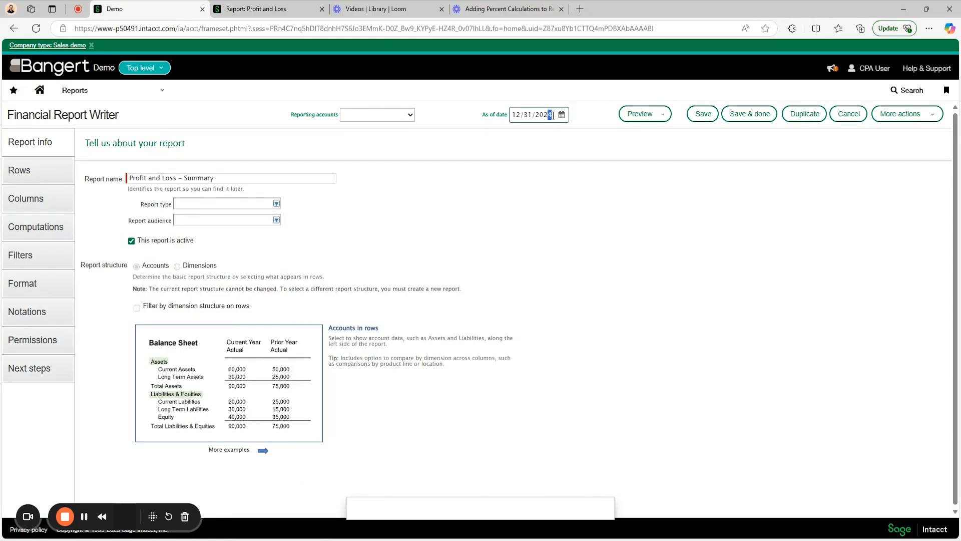
click(643, 115)
click(647, 135)
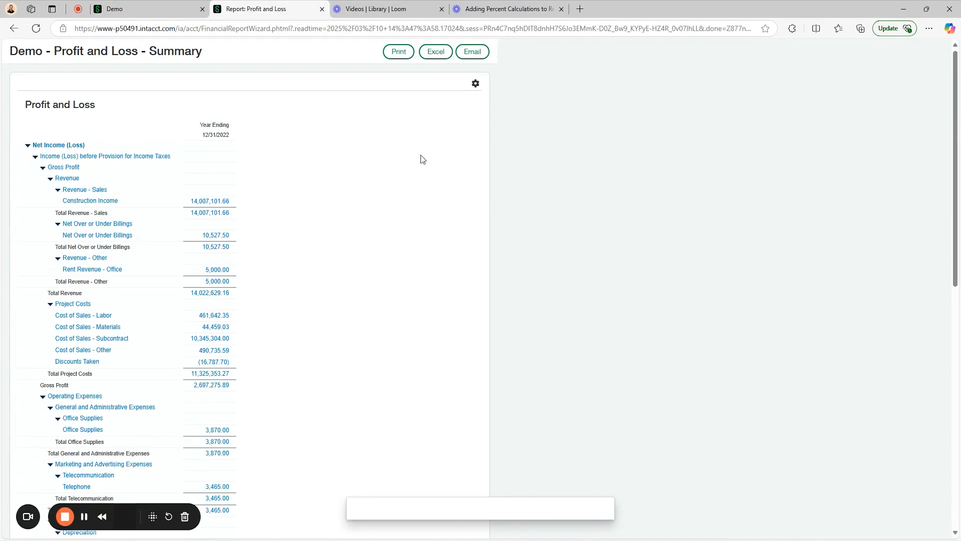
scroll(227, 165, down, 3)
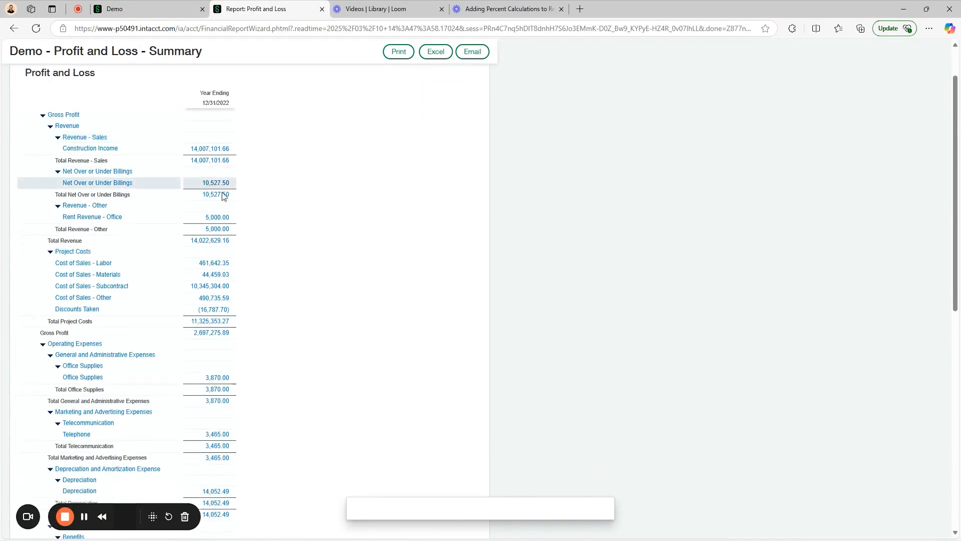
scroll(233, 224, down, 7)
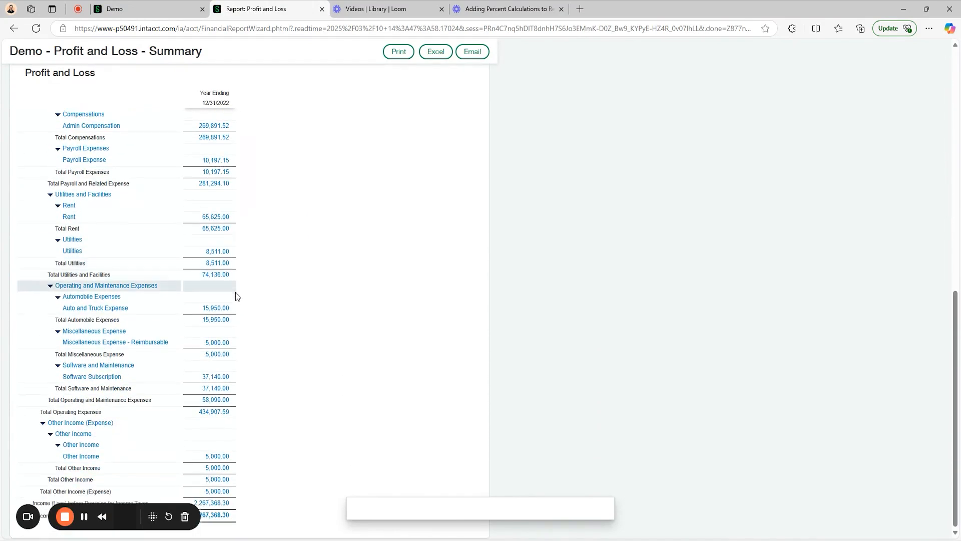
scroll(239, 315, up, 10)
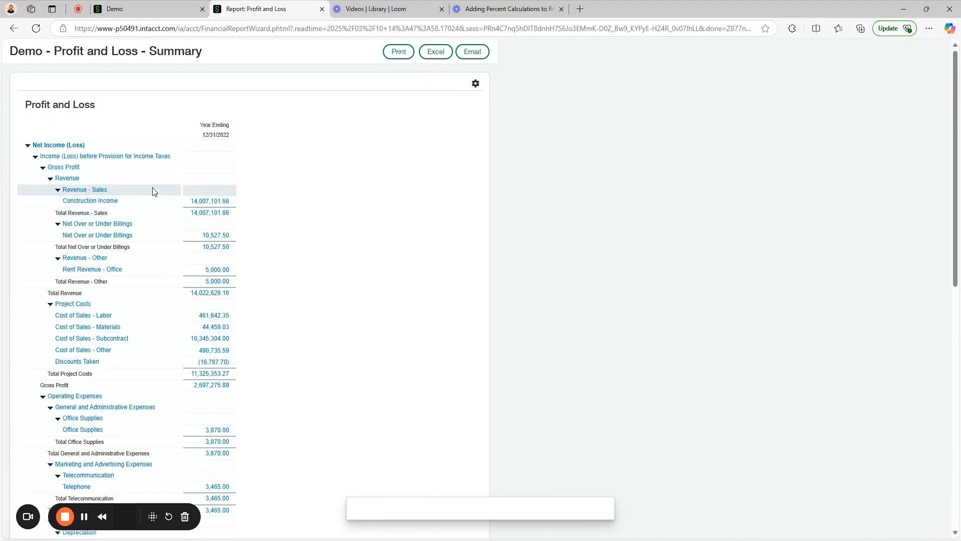
Step: Return to the report definition and add a column computation to the Profit and Loss - Summary report
click(176, 8)
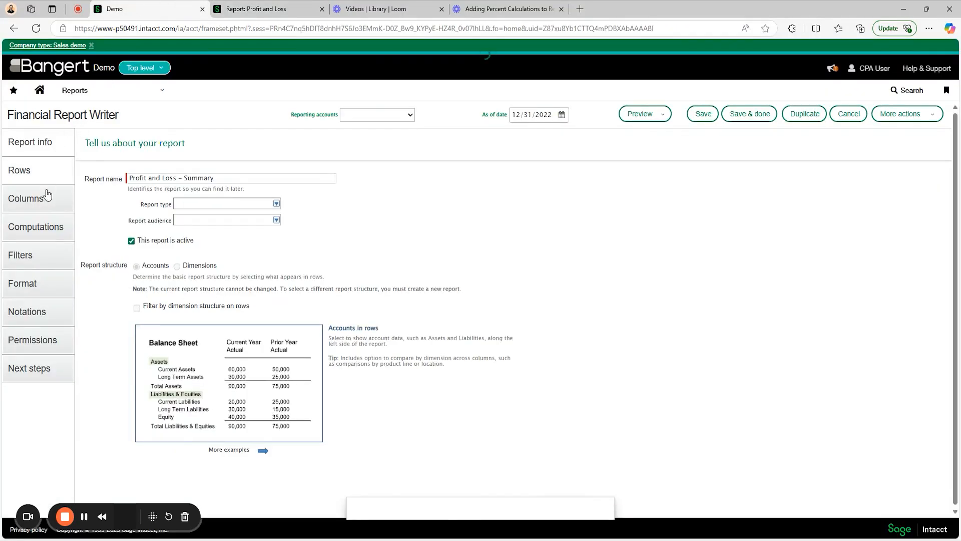
click(42, 231)
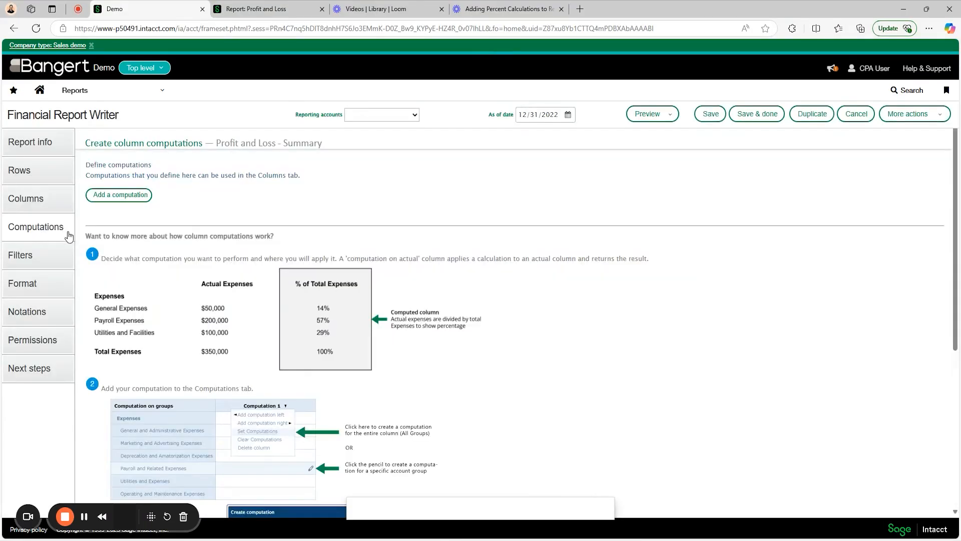
click(119, 199)
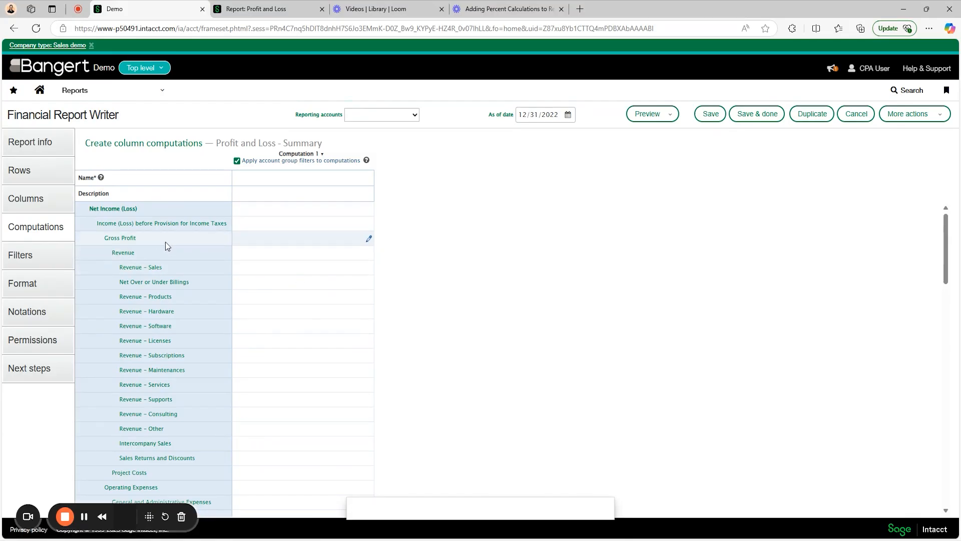
Step: Define and save the Gross Profit computation with an Account group variable, the Divide operation and Revenue as the variable value
click(368, 244)
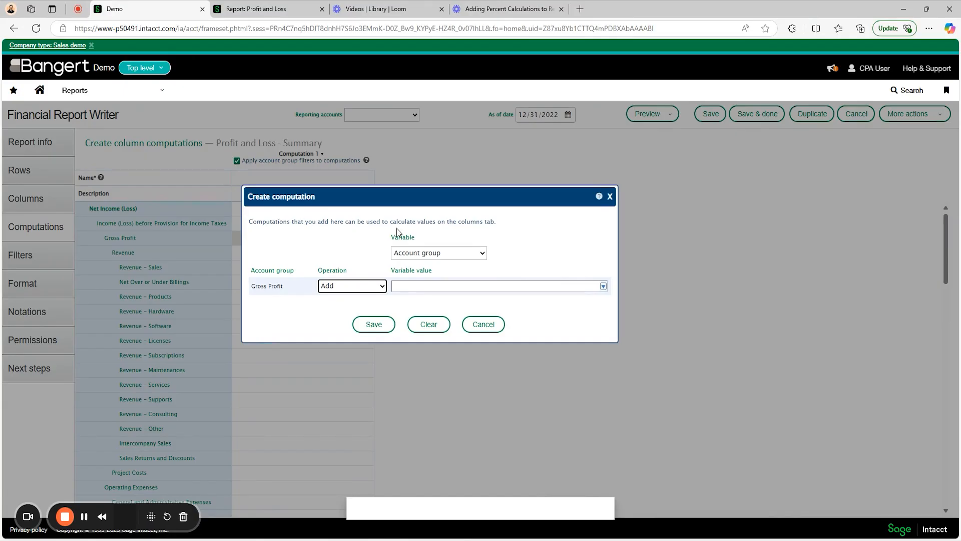
click(476, 255)
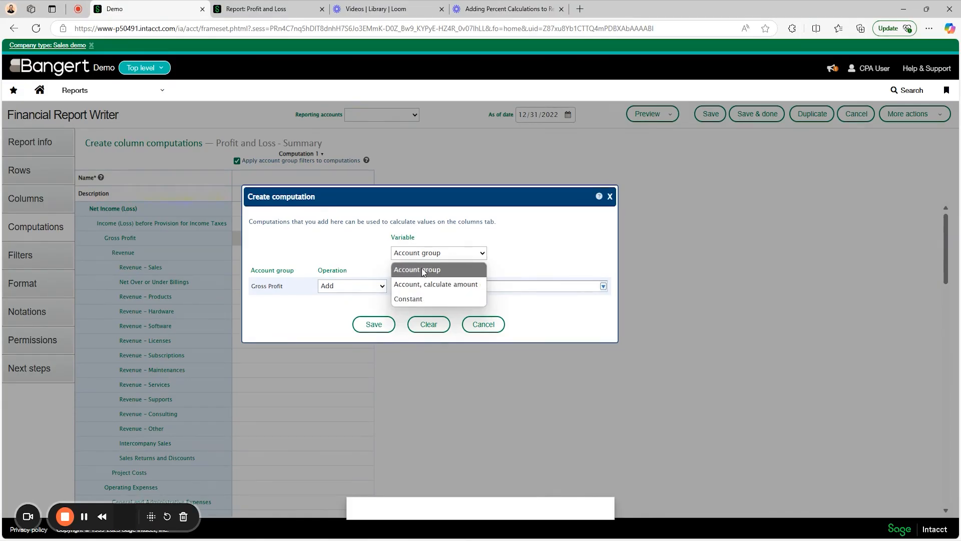
click(447, 270)
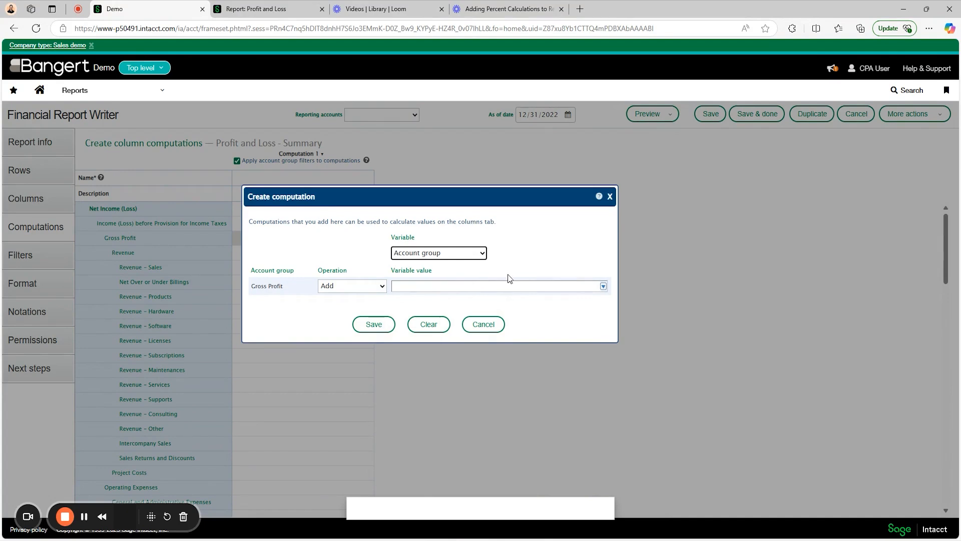
click(371, 286)
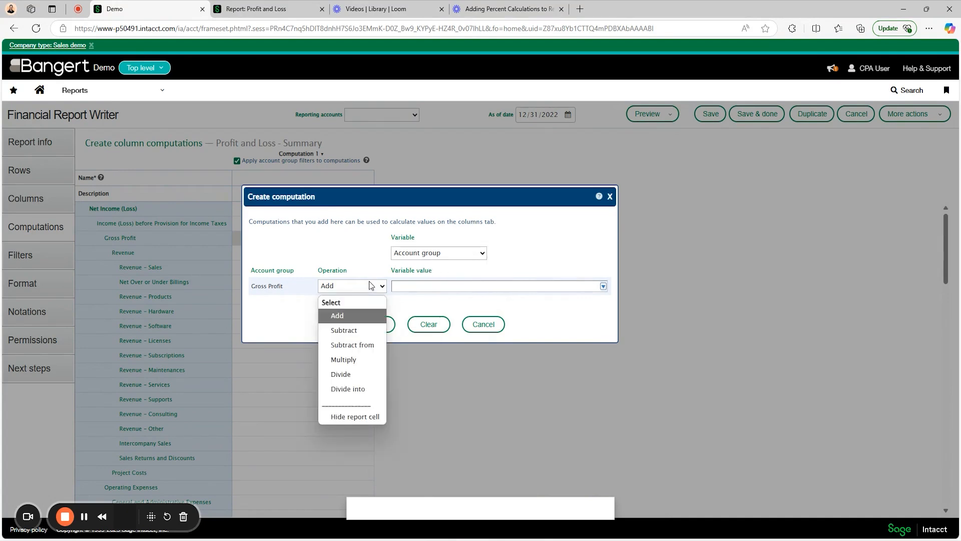
click(348, 376)
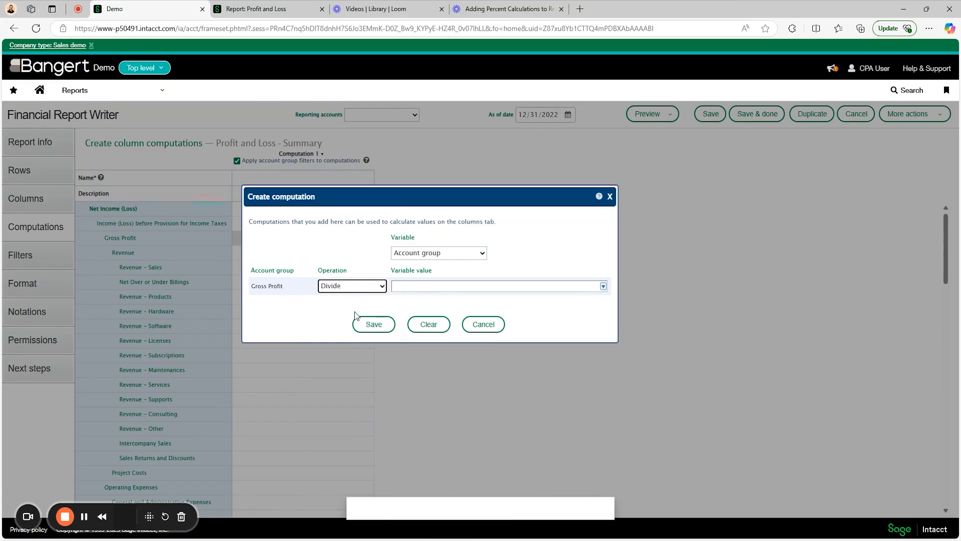
click(603, 286)
click(471, 285)
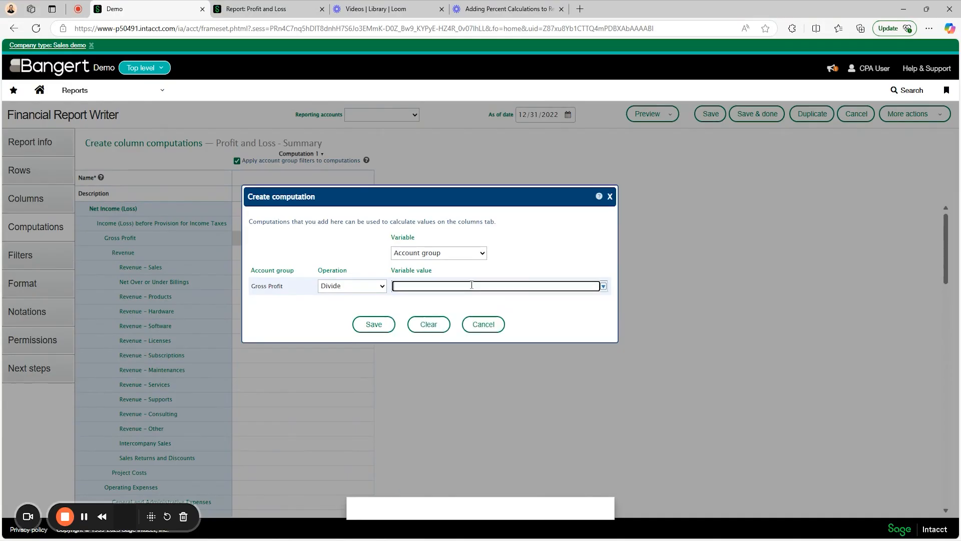
text(reve)
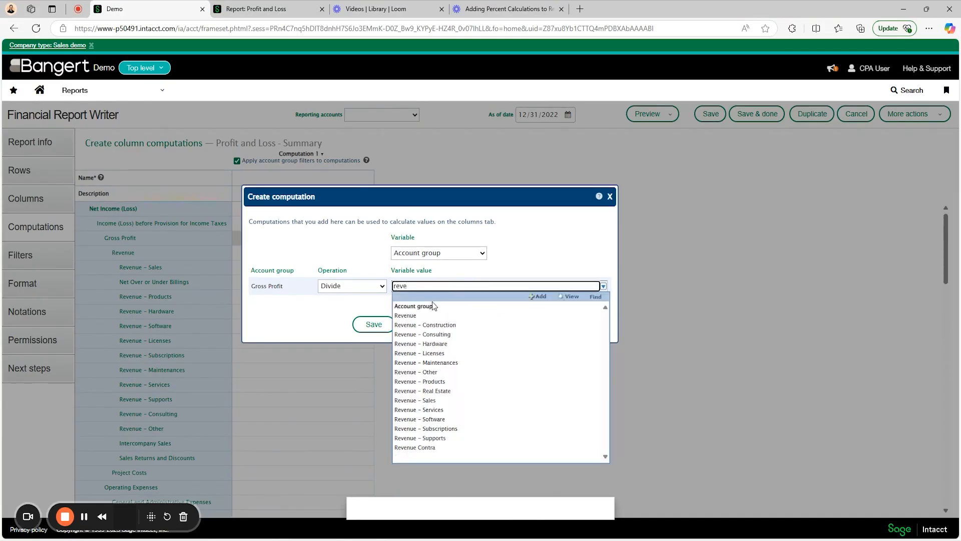
click(417, 315)
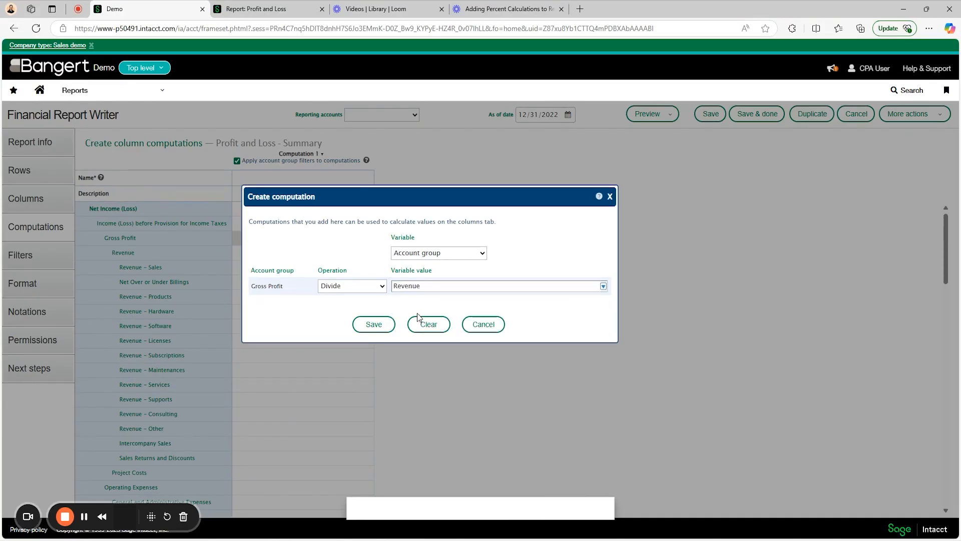
click(384, 328)
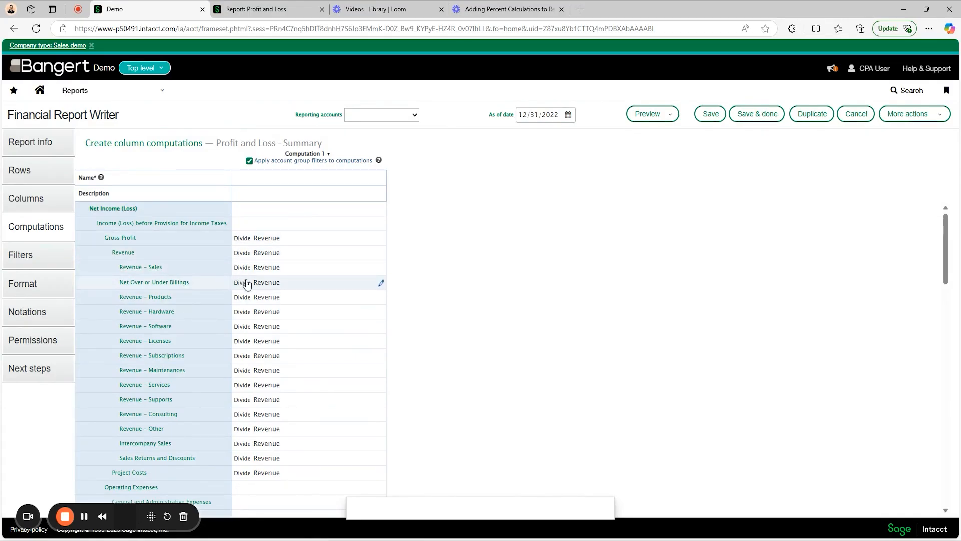
Step: Clear the computations on the Revenue, Revenue - Sales, and Net Over or Under Billings rows
scroll(250, 300, down, 1)
scroll(251, 339, up, 1)
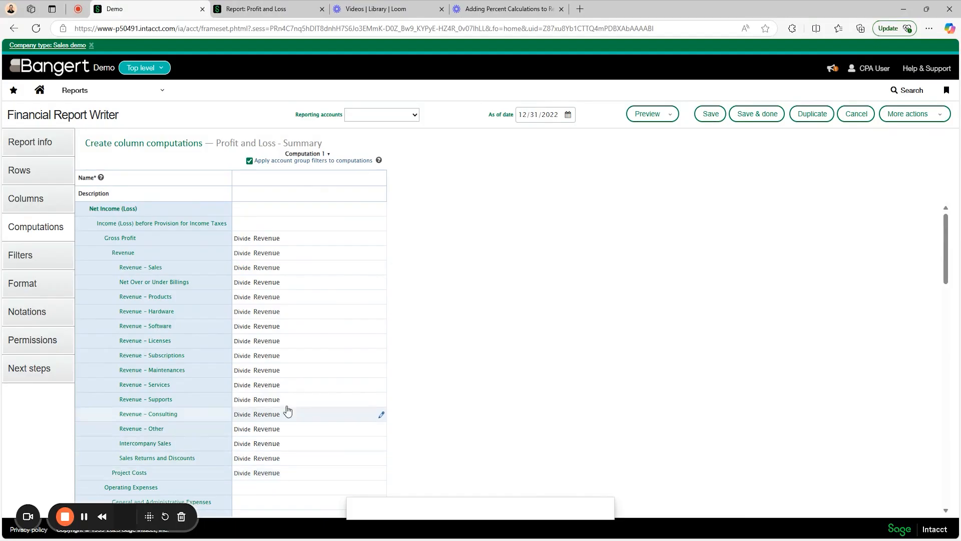
click(380, 254)
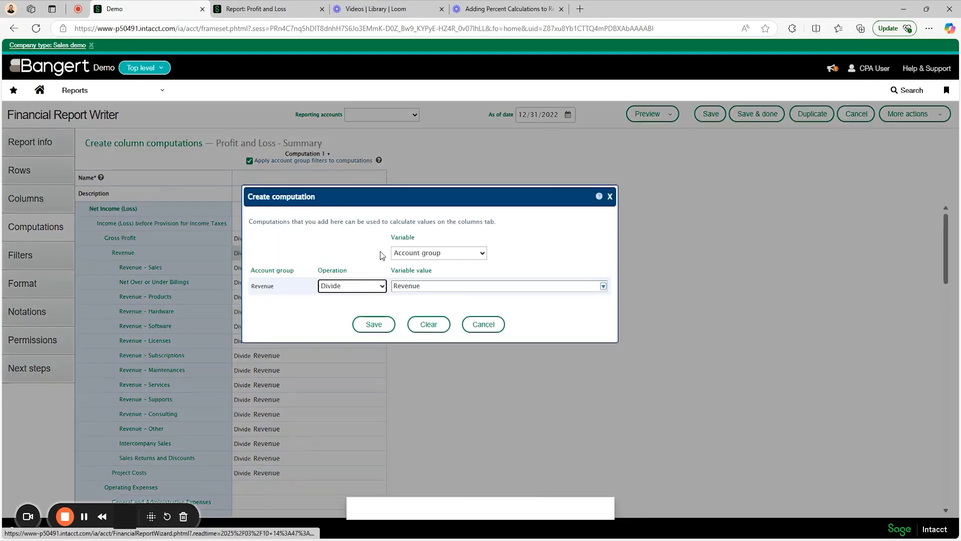
click(429, 324)
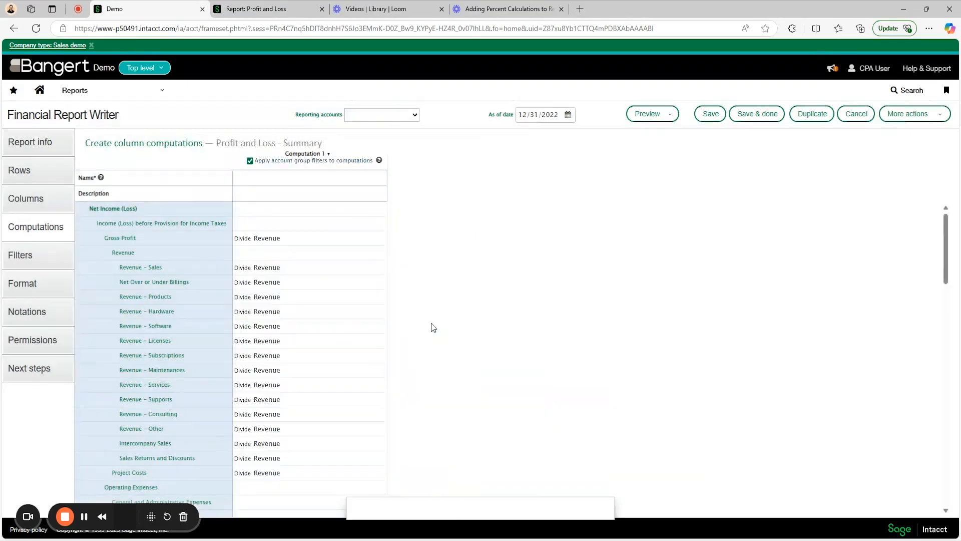
click(382, 269)
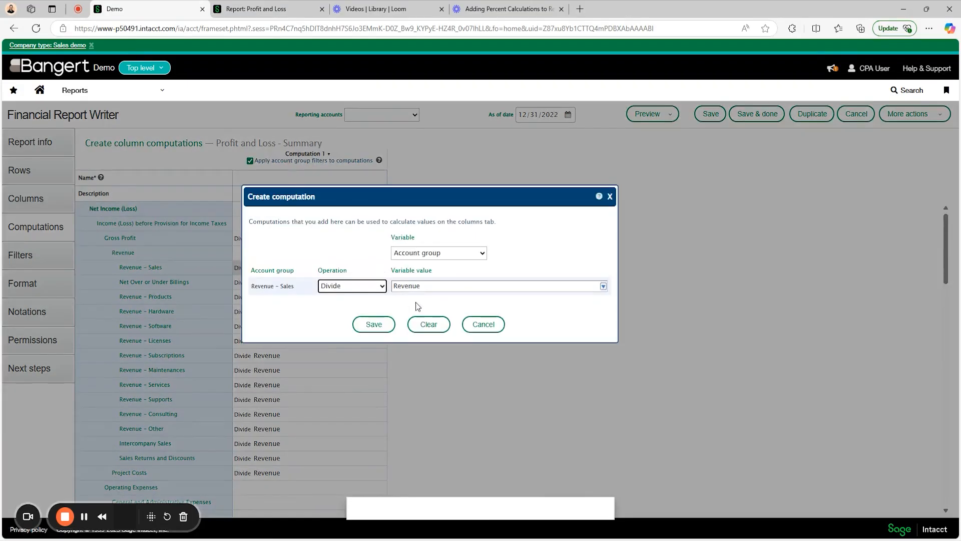
click(428, 324)
click(383, 283)
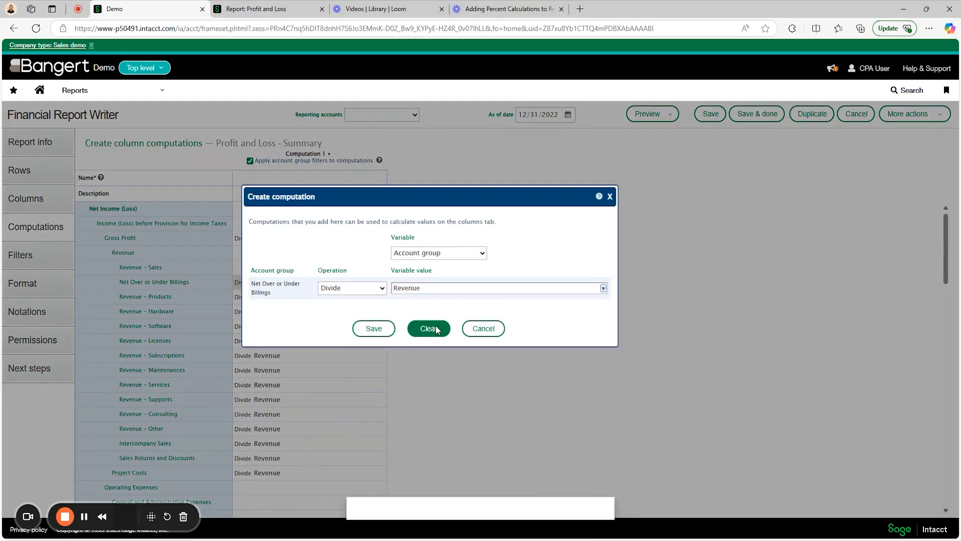
click(428, 326)
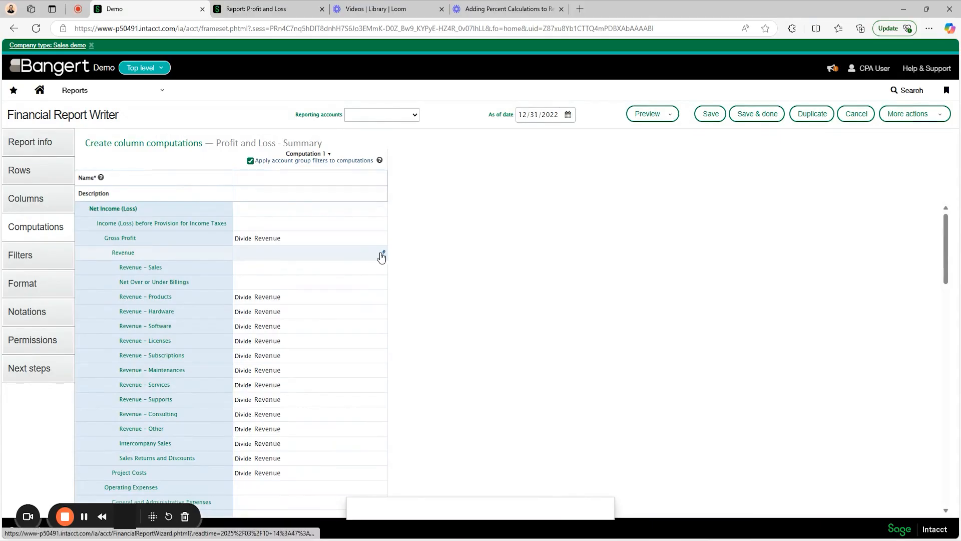
Step: Define and save the Revenue row's computation as Divide by the Revenue account group
click(381, 255)
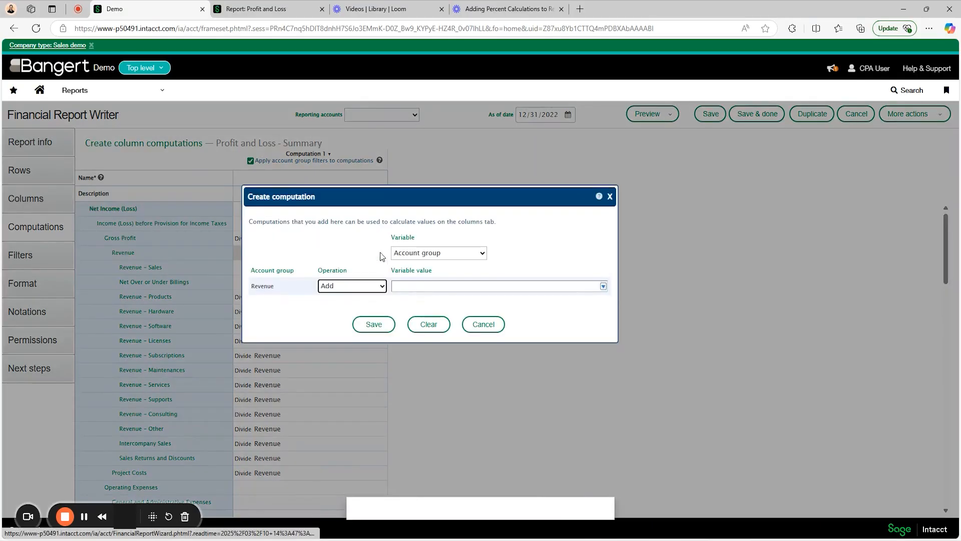
click(356, 286)
click(351, 375)
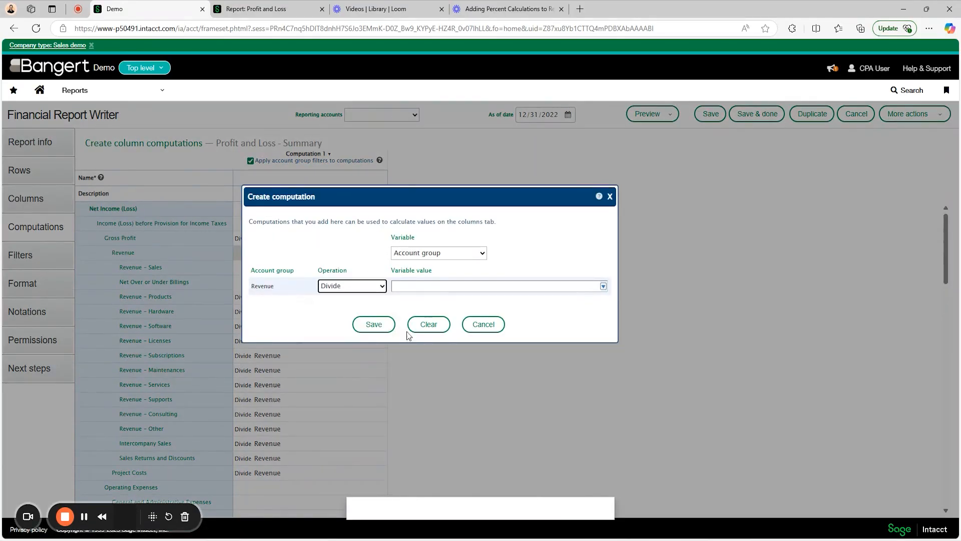
click(603, 286)
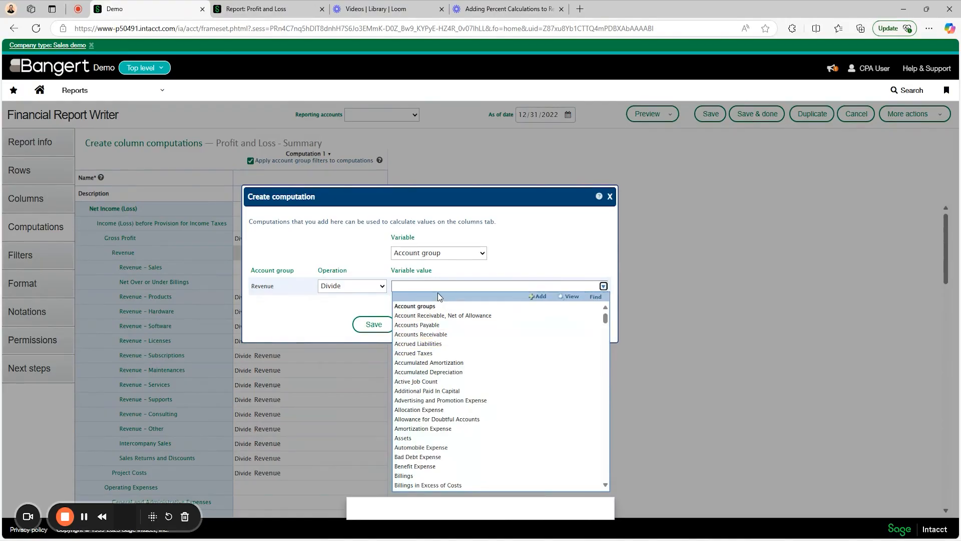
text(Rev)
click(410, 317)
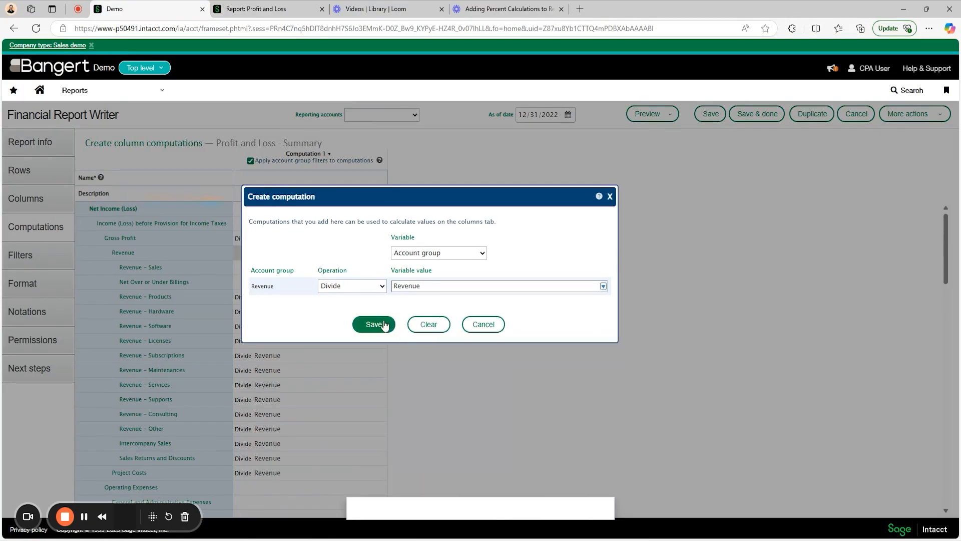
click(385, 325)
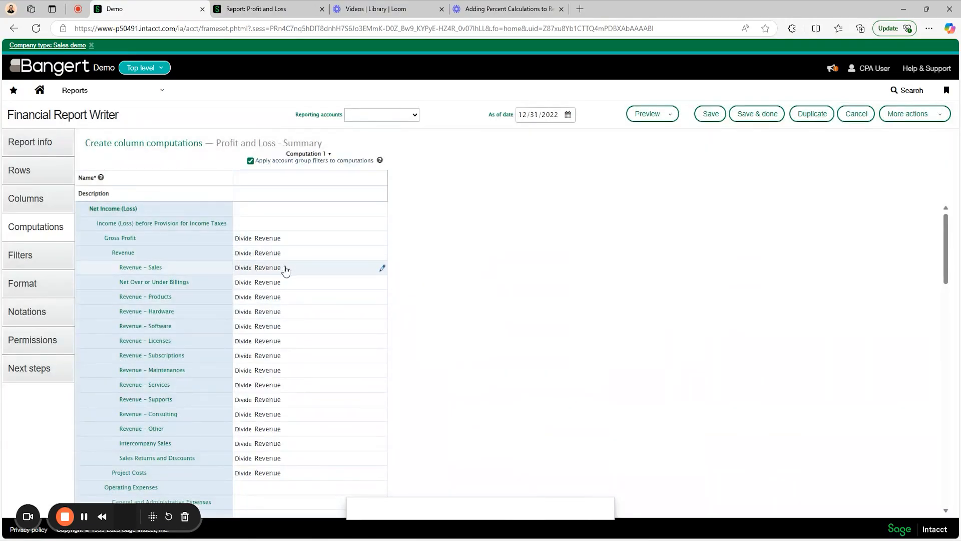
Step: Add a report column to the right of Column 2 and set its column type to Computation on actual
click(42, 201)
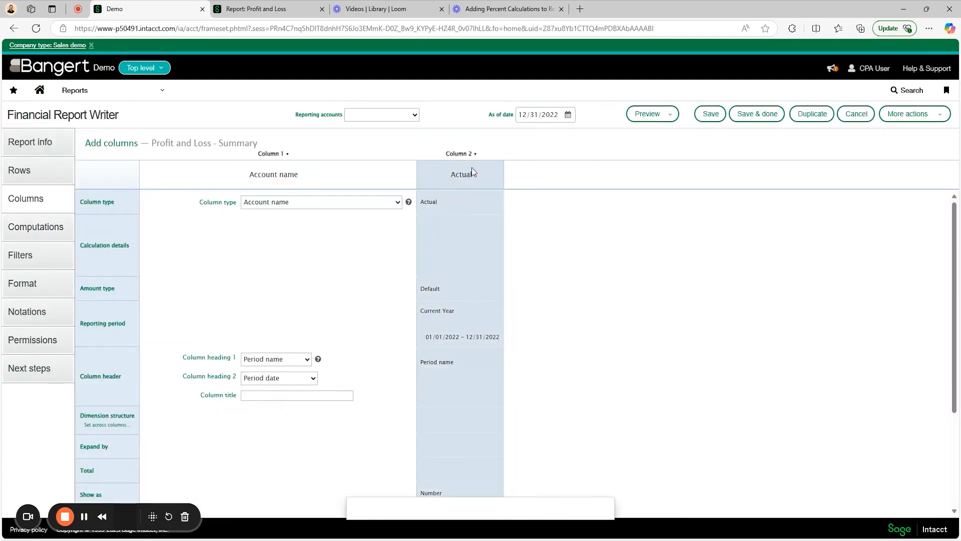
click(473, 155)
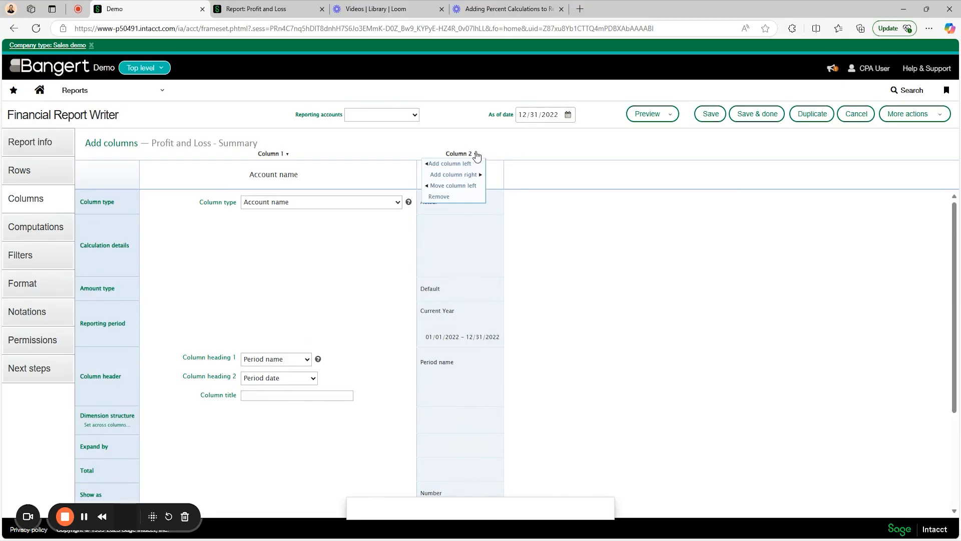
click(459, 175)
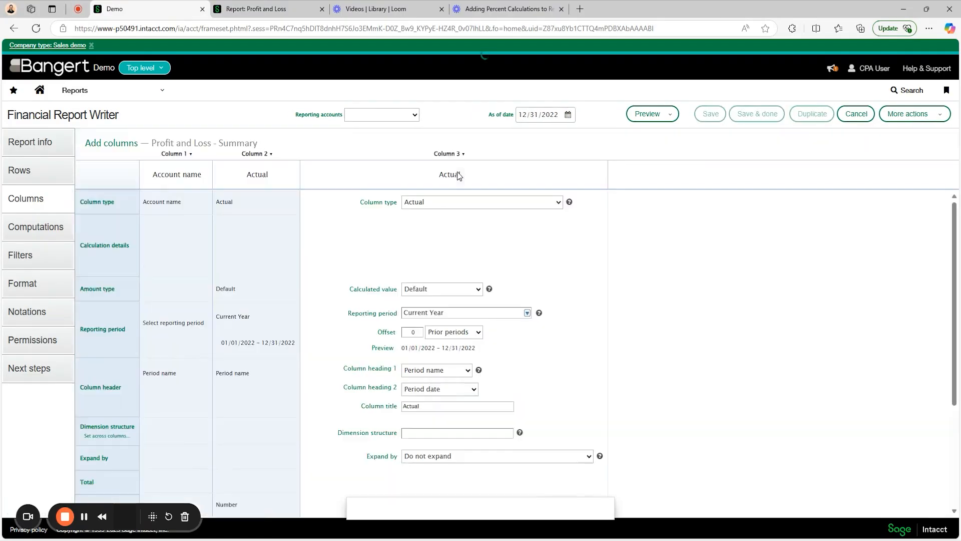
click(558, 202)
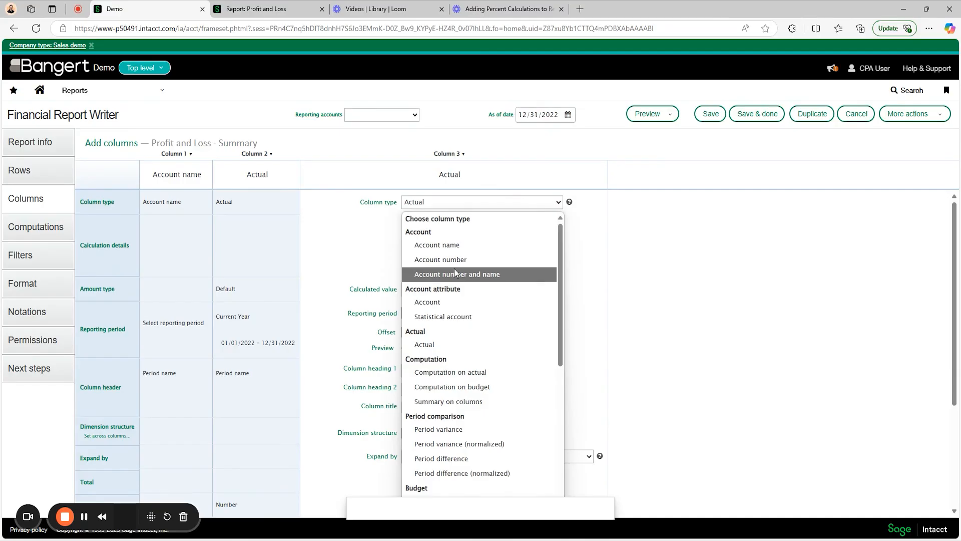
scroll(452, 273, down, 2)
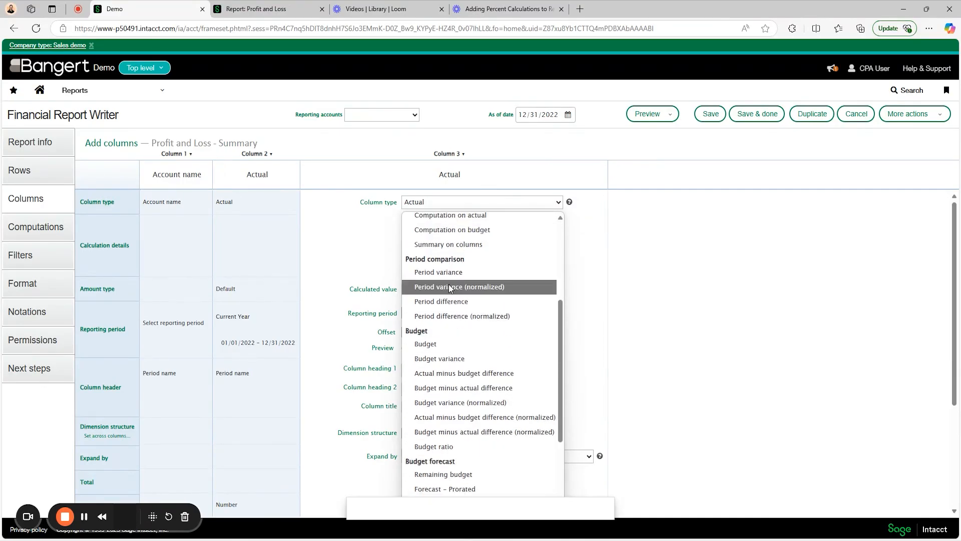
scroll(448, 284, down, 2)
scroll(449, 291, up, 2)
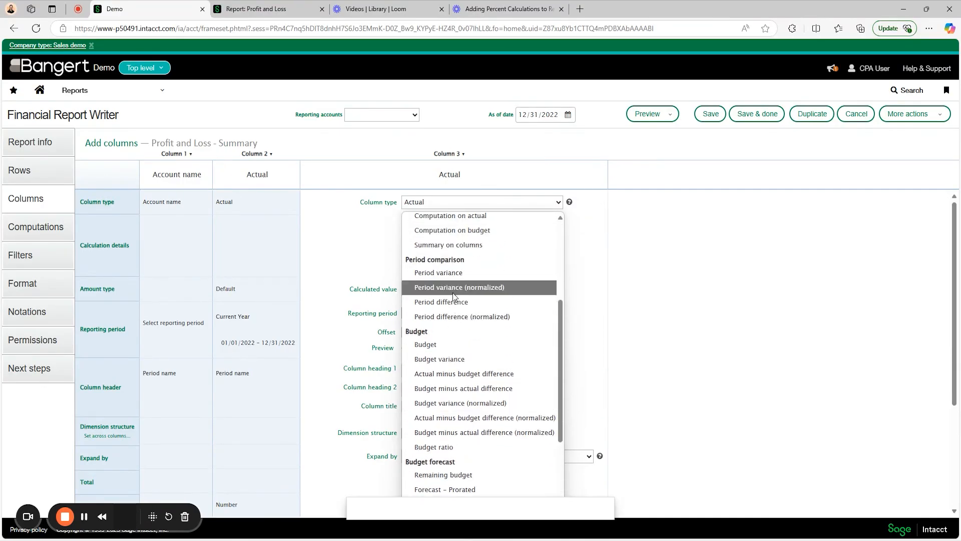
click(463, 222)
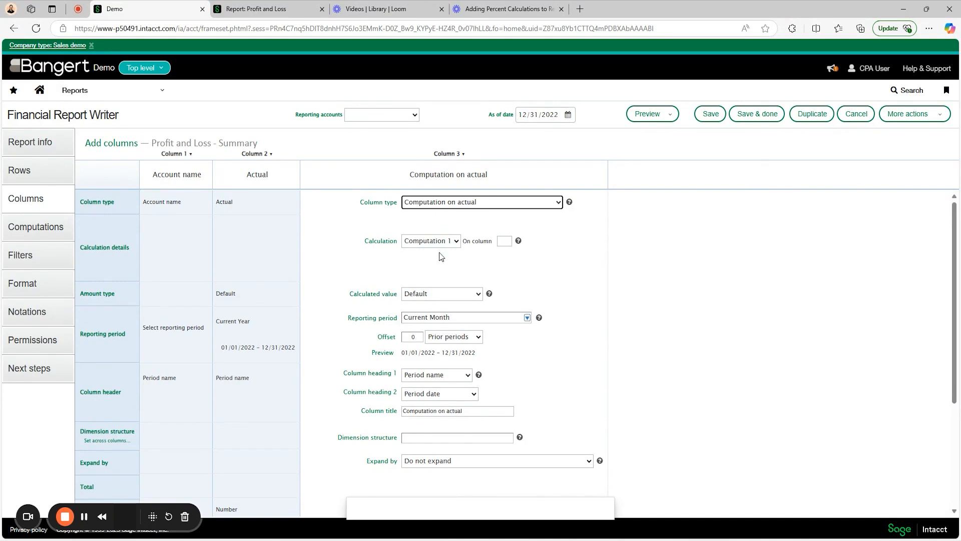
Step: Apply Computation 1 to column 2 and set the new column's reporting period to Current Year
click(506, 242)
text(2)
key(Return)
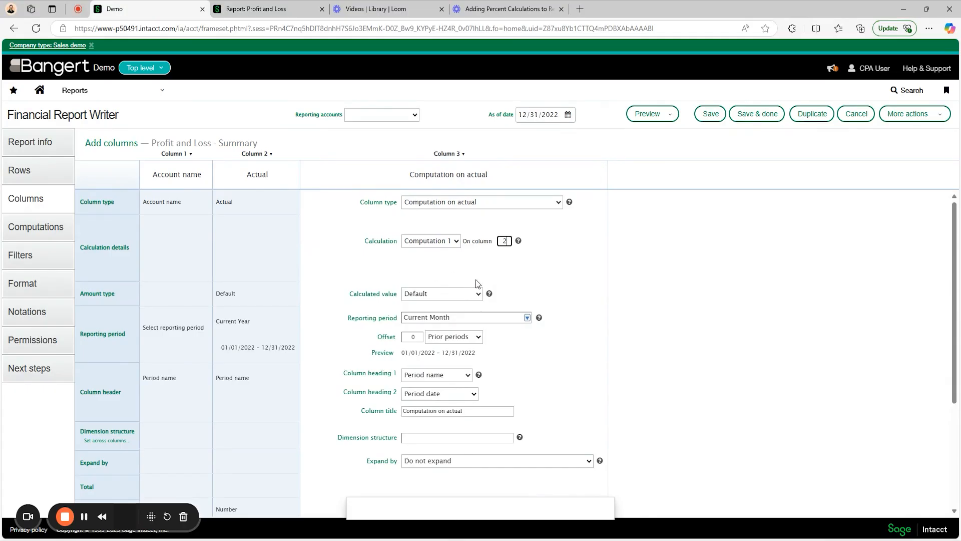
click(526, 320)
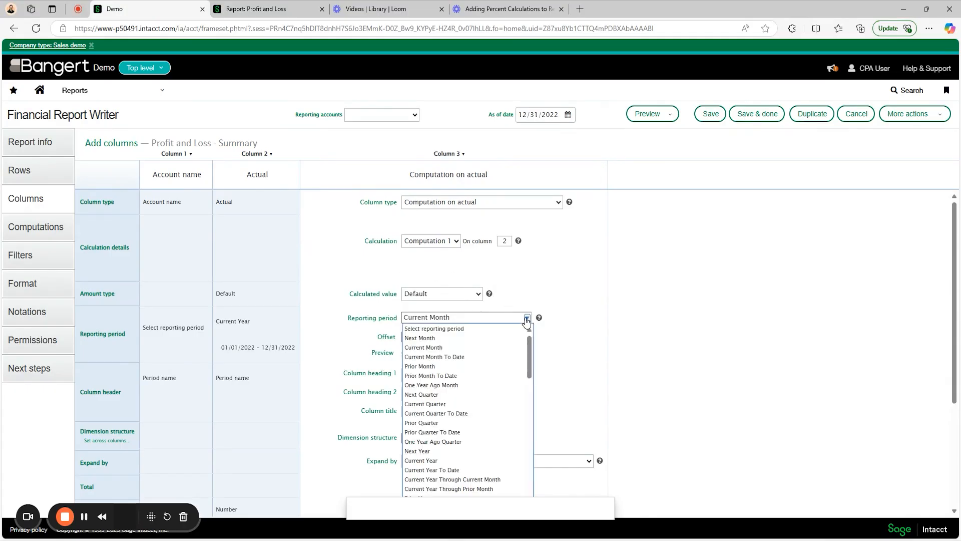
scroll(572, 358, down, 1)
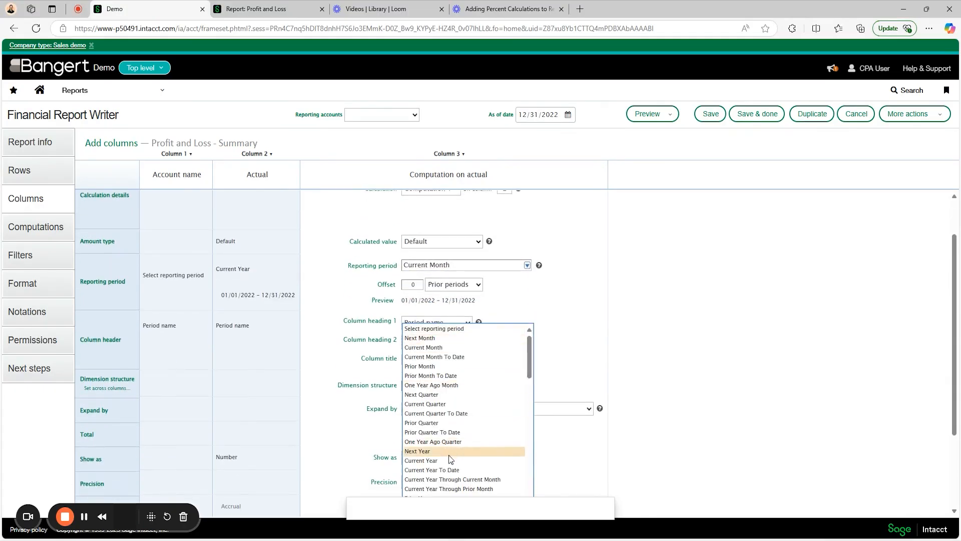
click(475, 460)
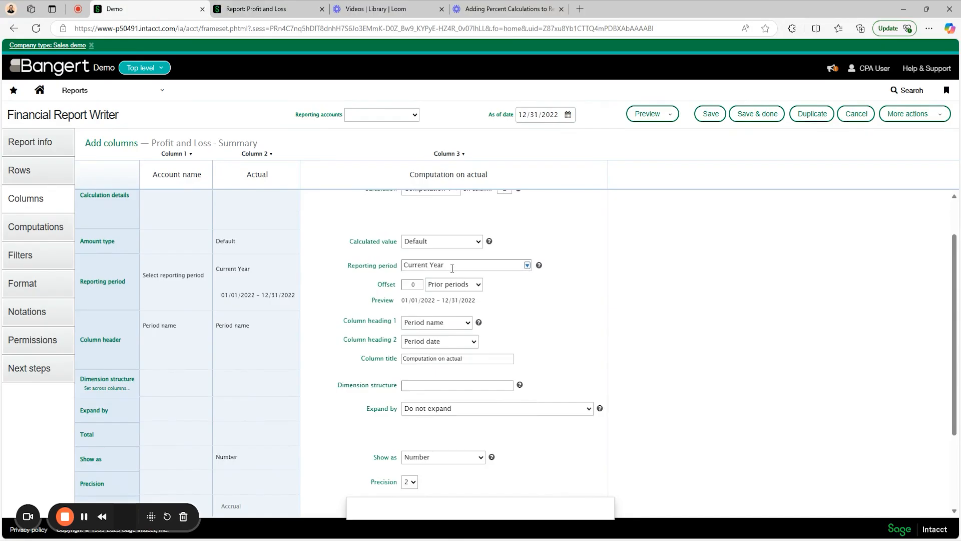
Step: Set the computation column to show its values as Percent
scroll(547, 325, down, 1)
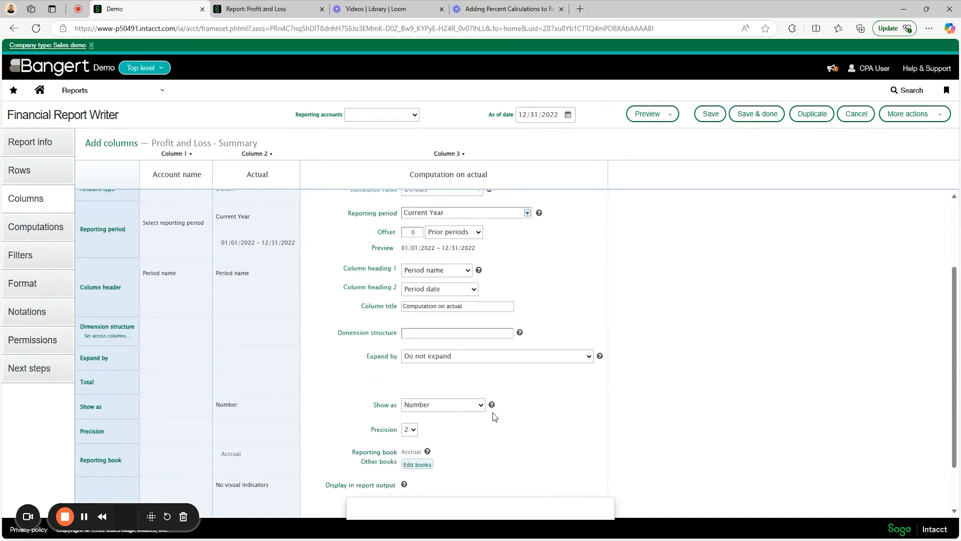
click(480, 406)
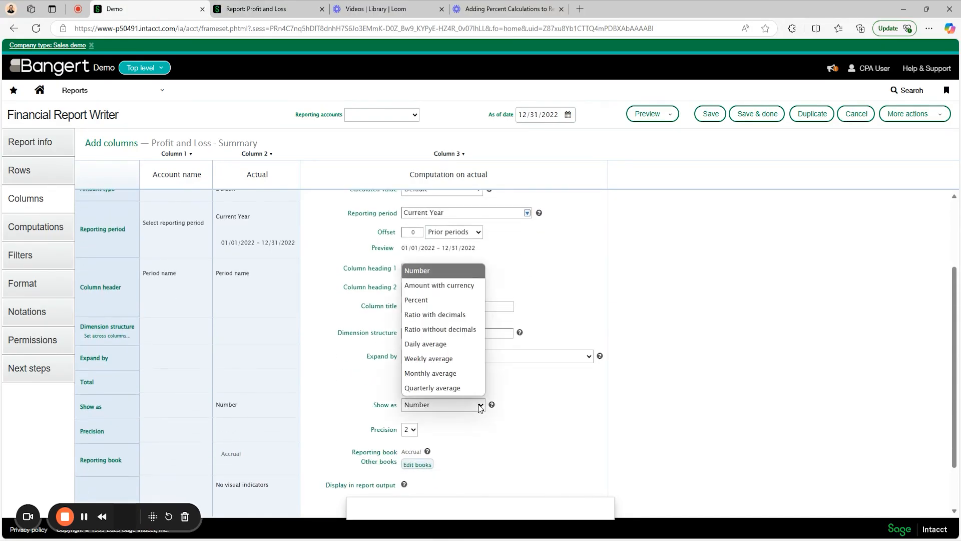
click(433, 302)
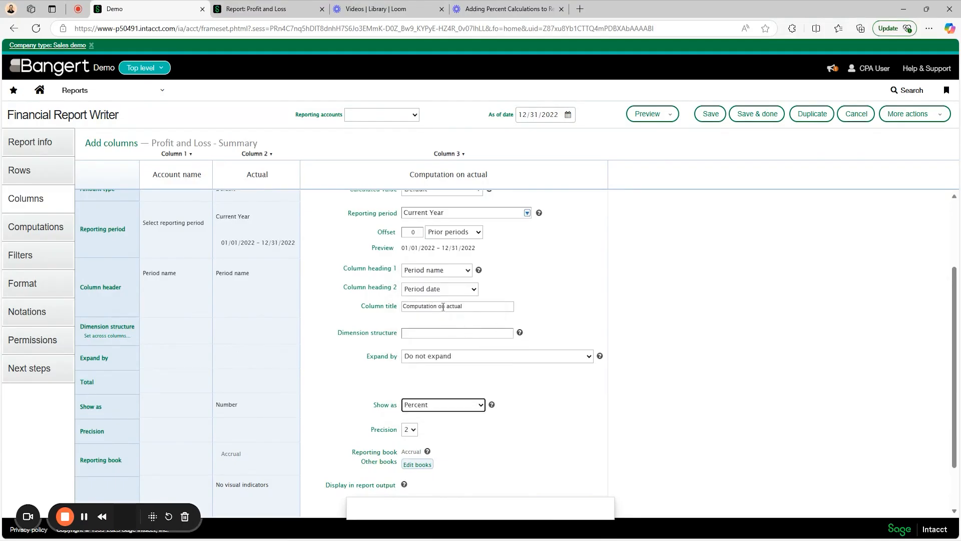
Step: Title the computation column "% of Revenue" and preview the report
triple_click(443, 306)
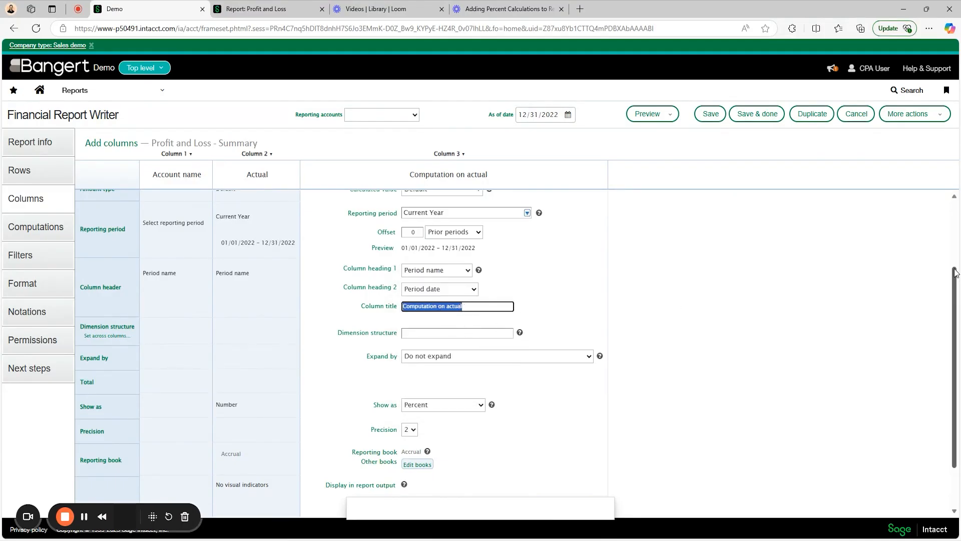
key(BackSpace)
text(% of Revenue)
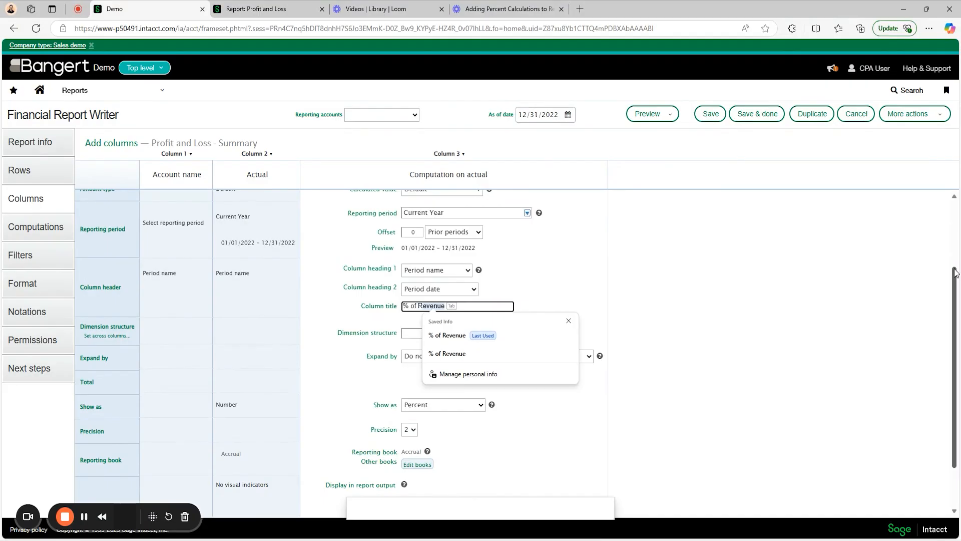
key(Tab)
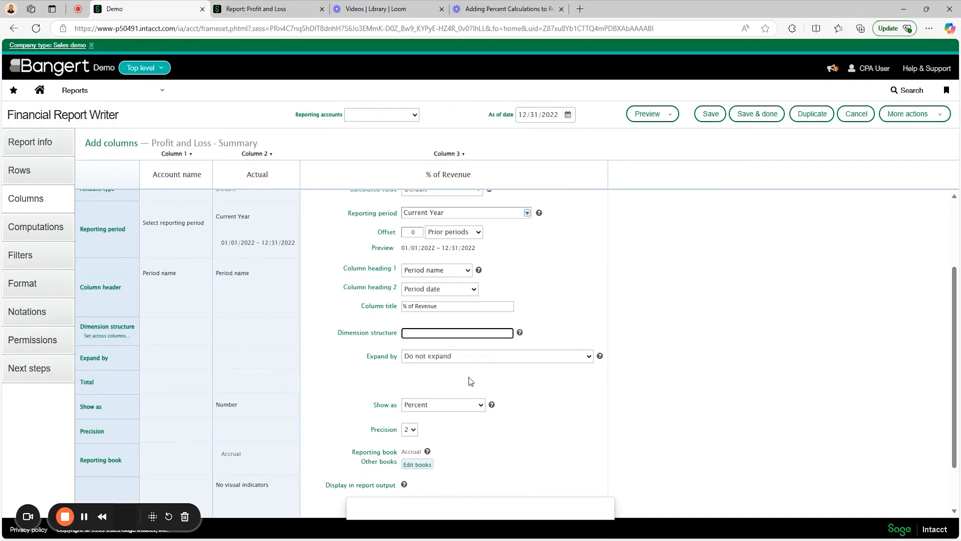
click(647, 119)
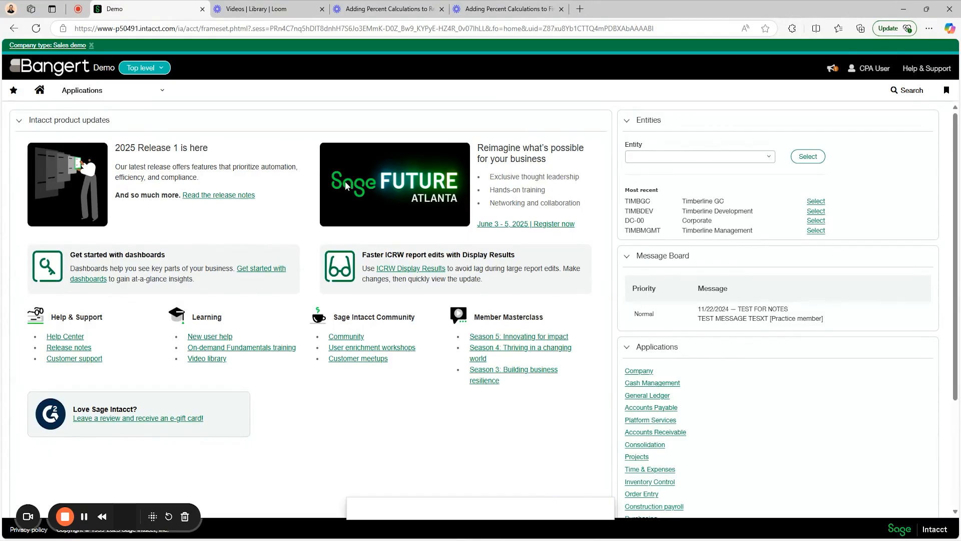
Step: Open the General Ledger account groups and start a new account group
click(156, 95)
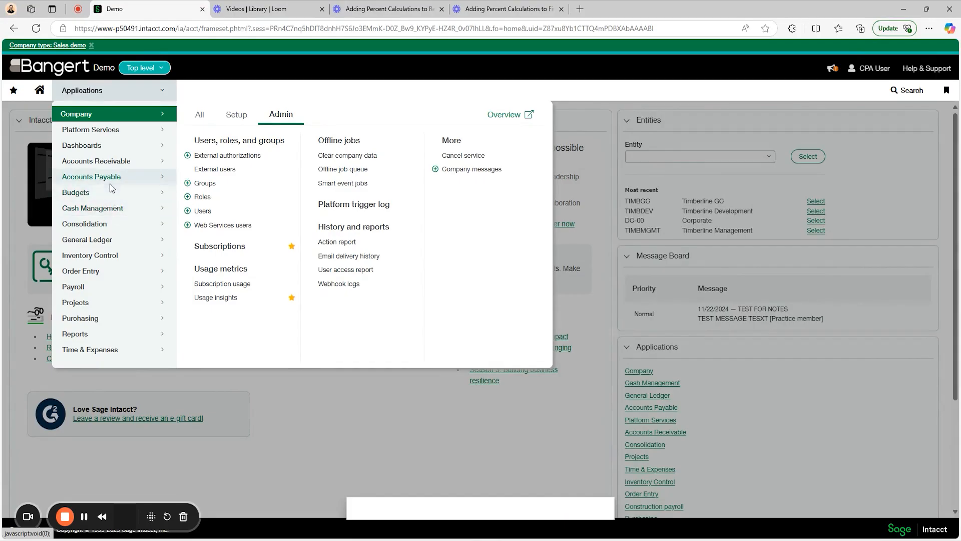
click(112, 241)
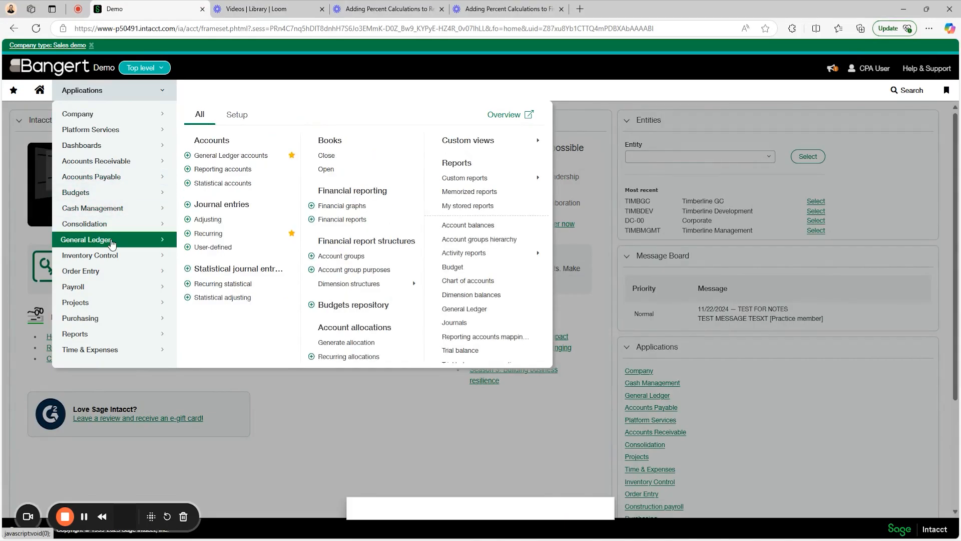
click(338, 257)
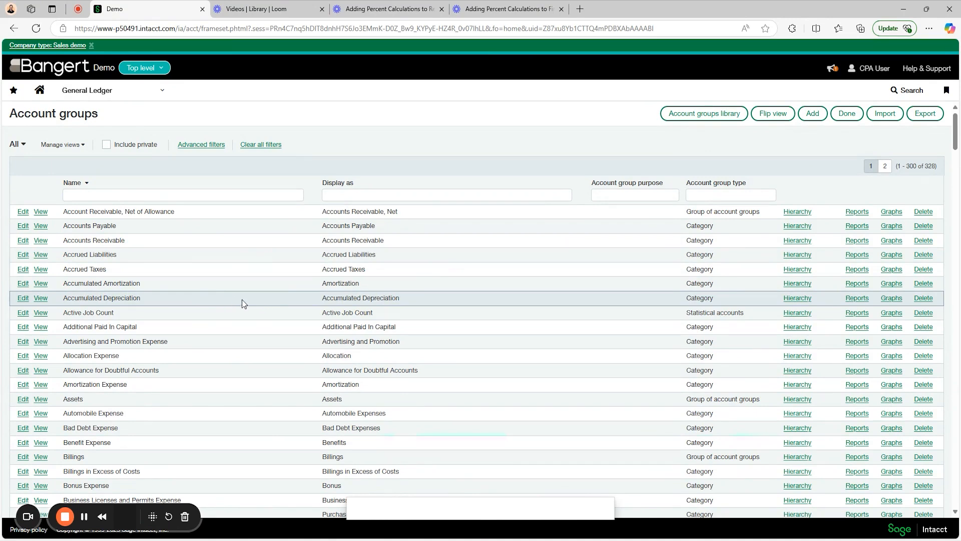
click(817, 119)
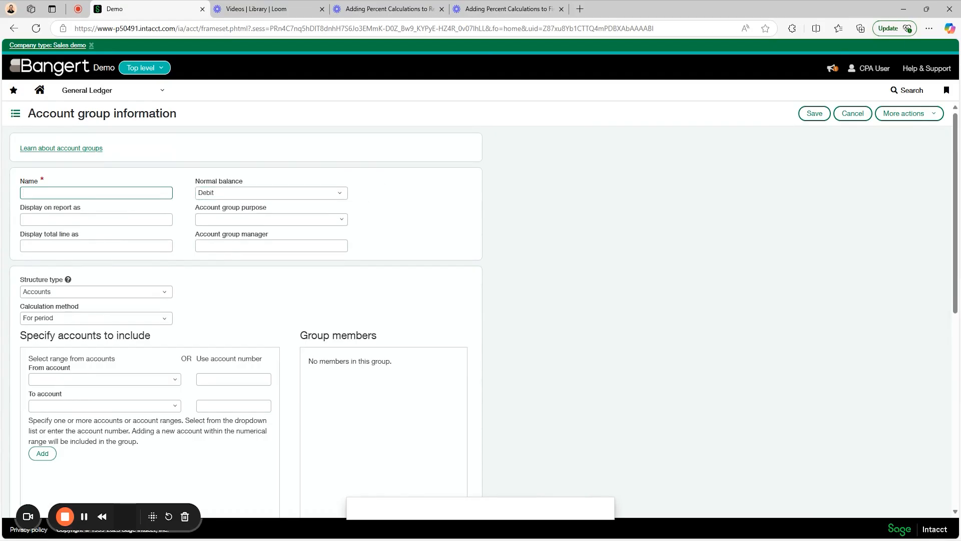
Step: Name the account group "Gross Profit as % of Revenue" and set its normal balance to Credit
text(Gross )
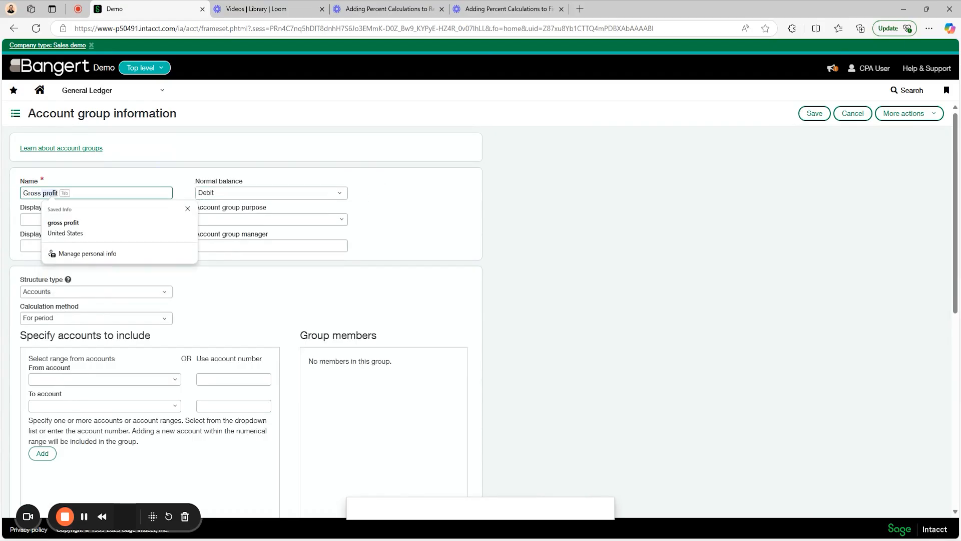
text(Profit as)
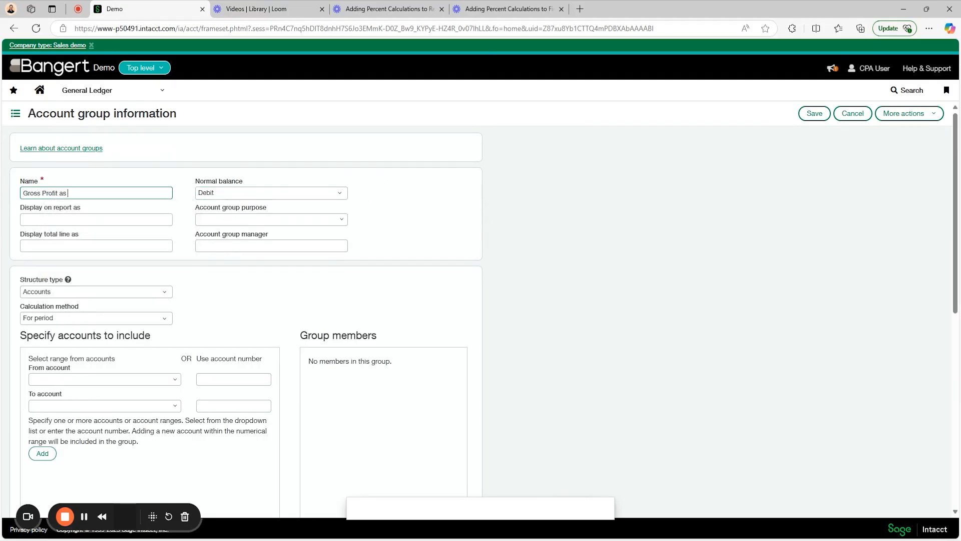
text( % of Revenue)
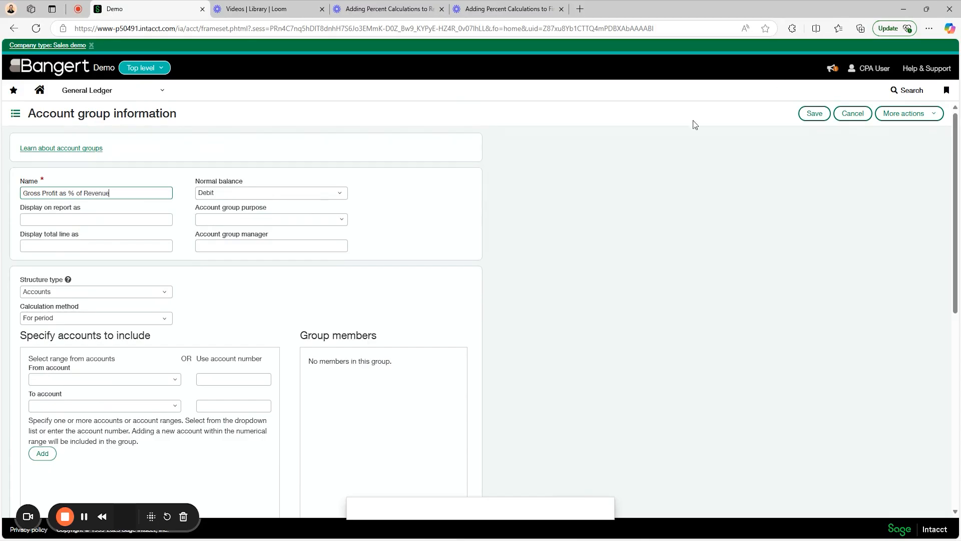
click(251, 193)
click(243, 221)
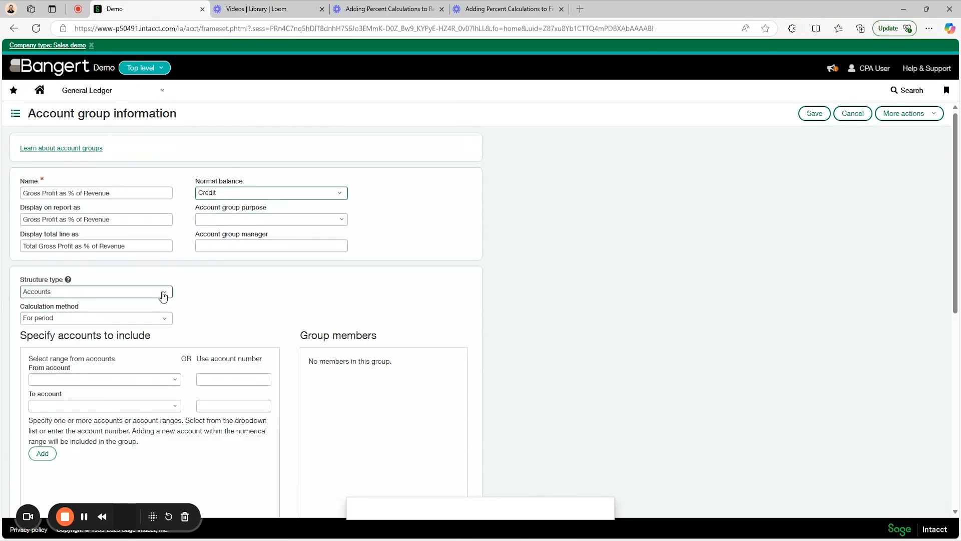
Step: Set the account group's structure type to Computation
scroll(230, 306, down, 1)
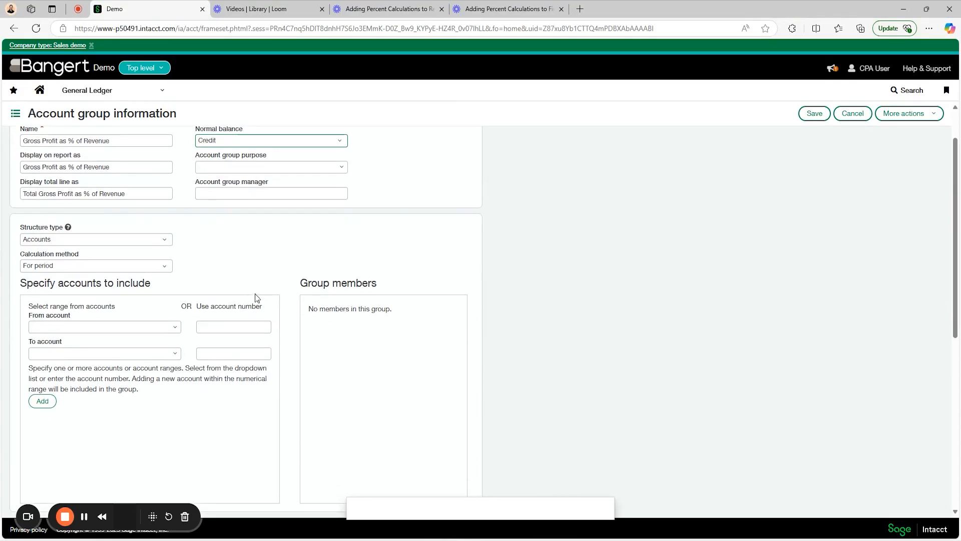
click(165, 241)
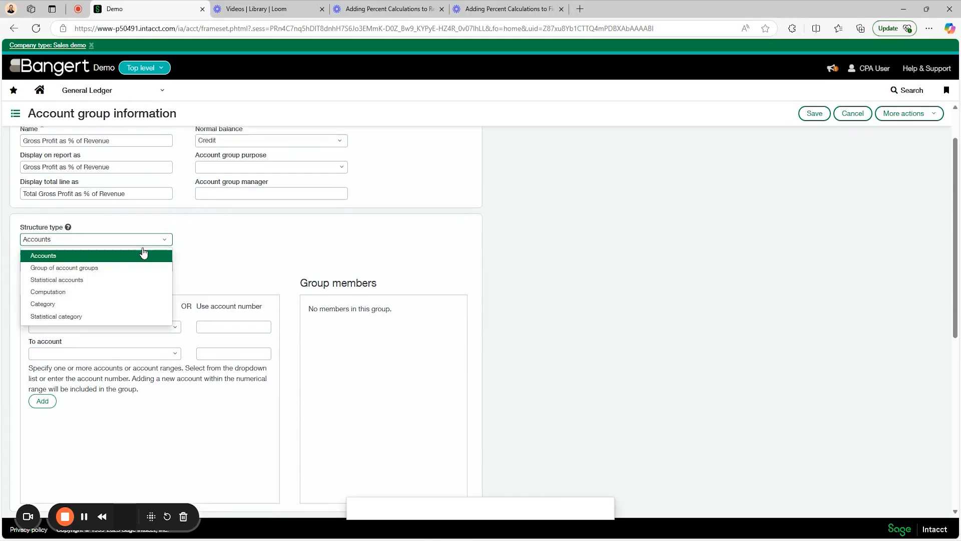
click(85, 292)
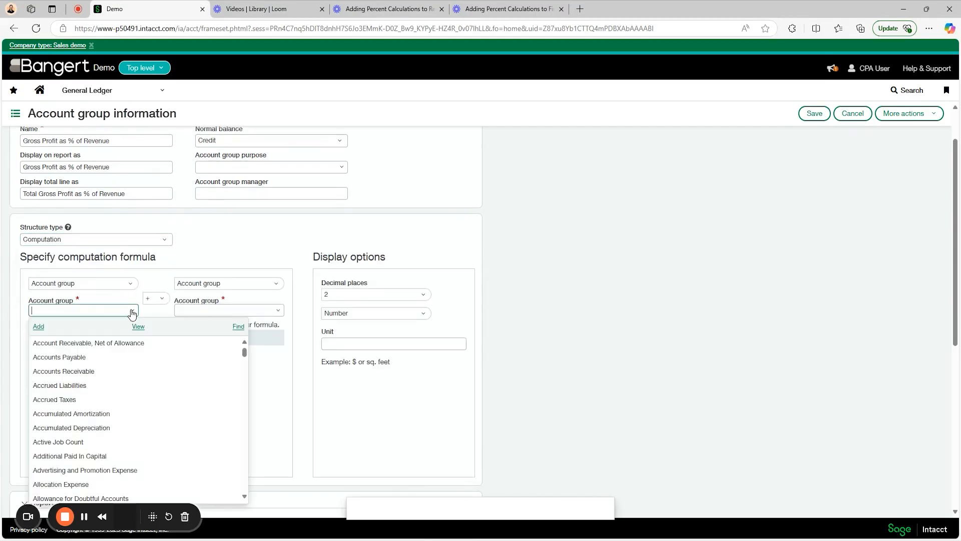
Step: Define the computation formula as the Gross Profit account group divided by the Revenue account group
click(133, 311)
text(gross)
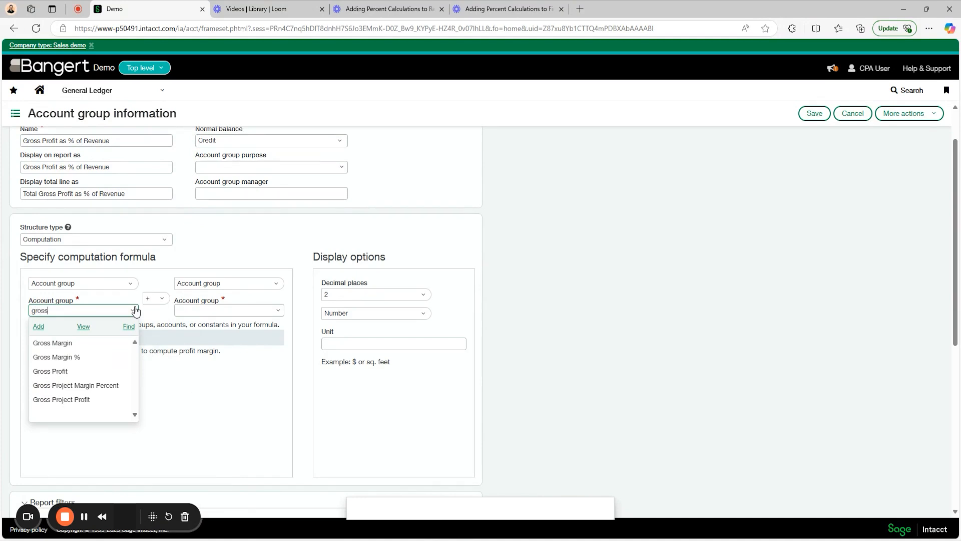
click(66, 371)
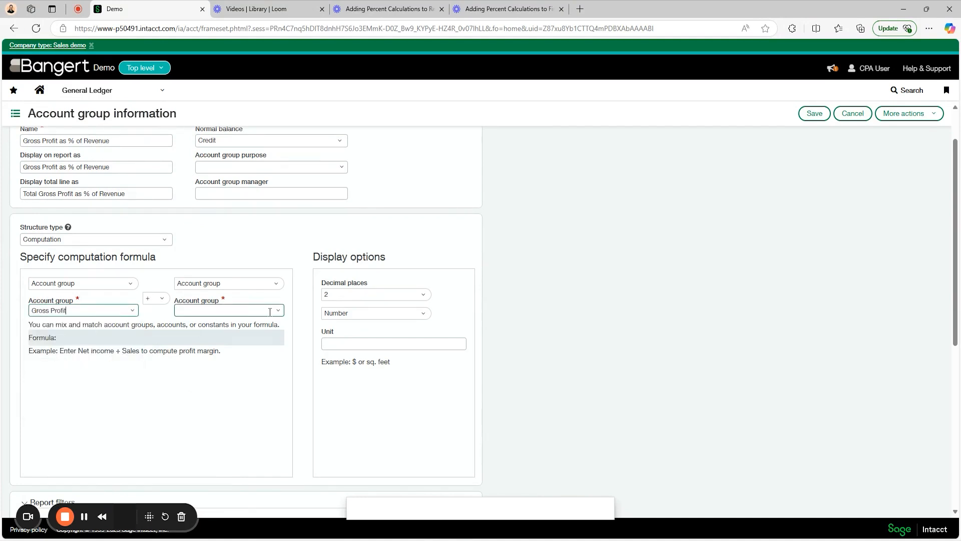
click(160, 299)
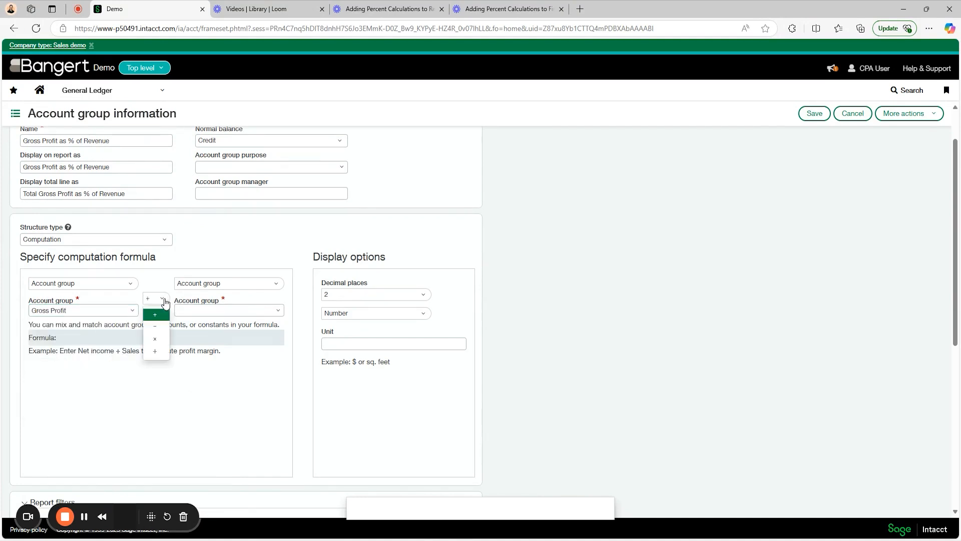
click(163, 354)
click(227, 310)
text(r)
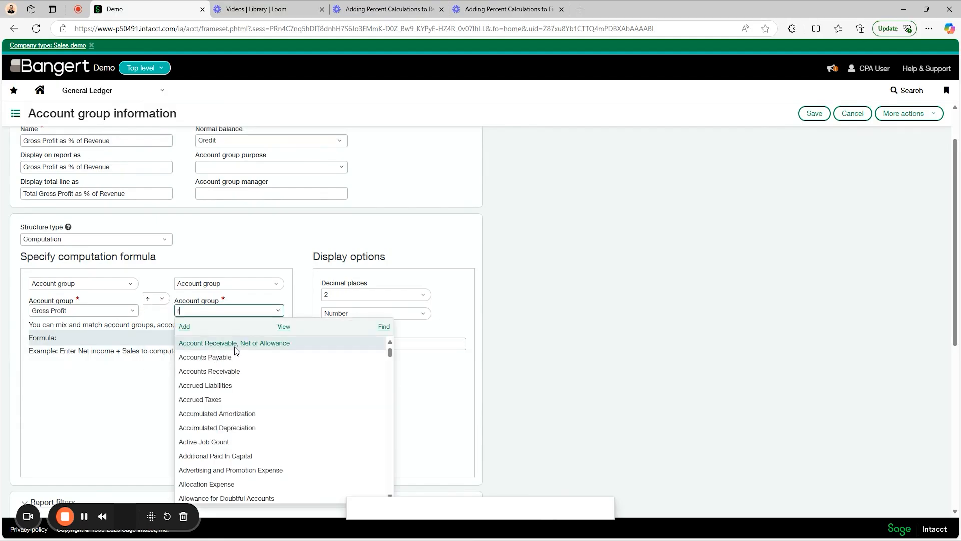
text(eve)
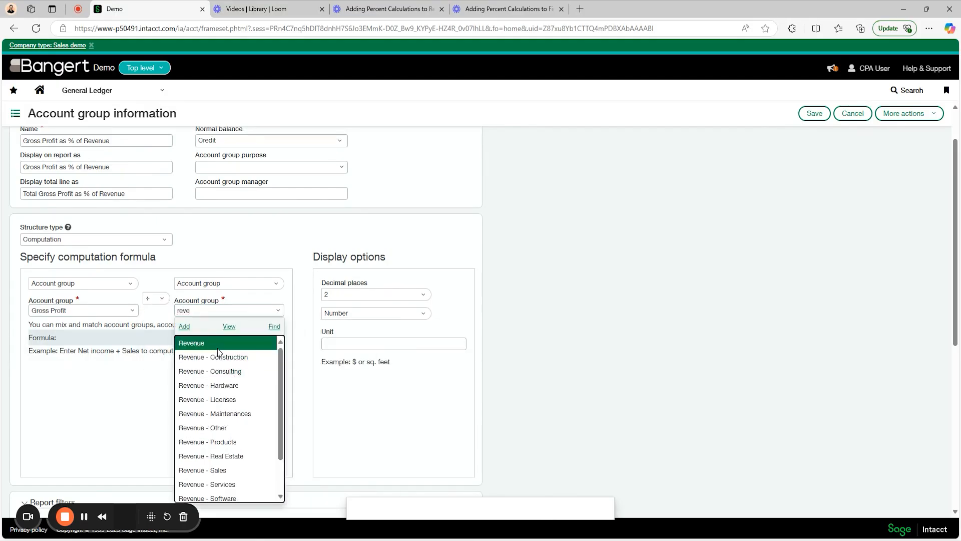
click(218, 348)
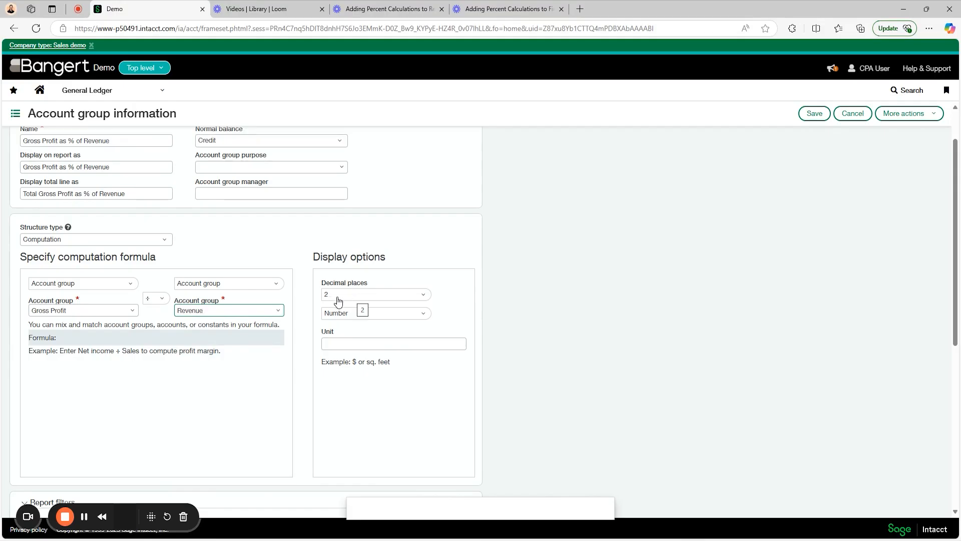
Step: Set the computation's display format to Percent and save the account group
click(362, 316)
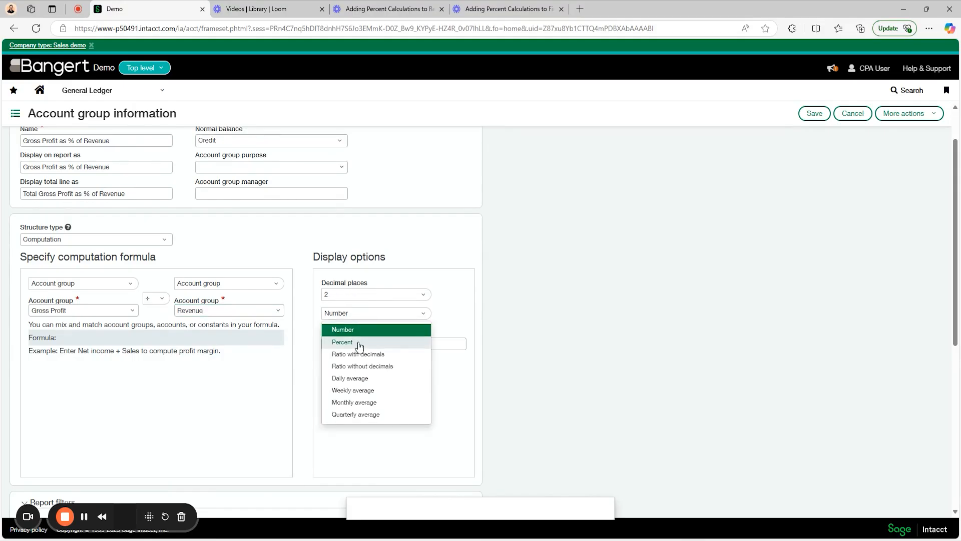
click(359, 344)
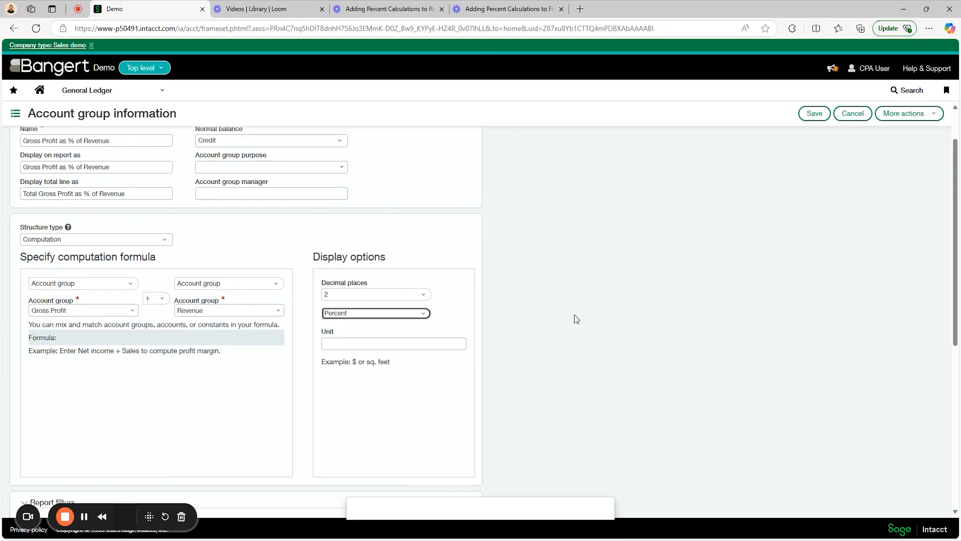
scroll(481, 314, up, 1)
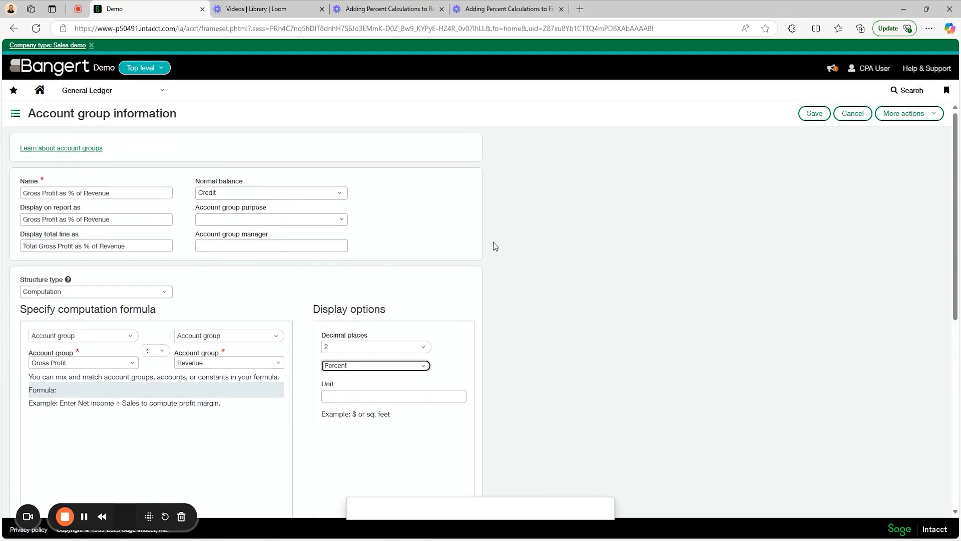
click(810, 118)
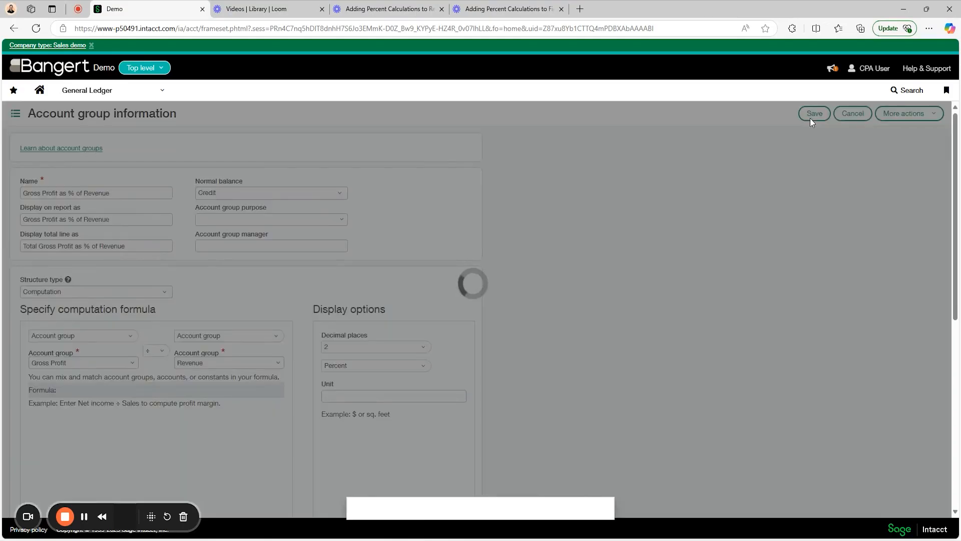
Step: Filter the account groups list by the name "gross profit"
scroll(284, 304, down, 1)
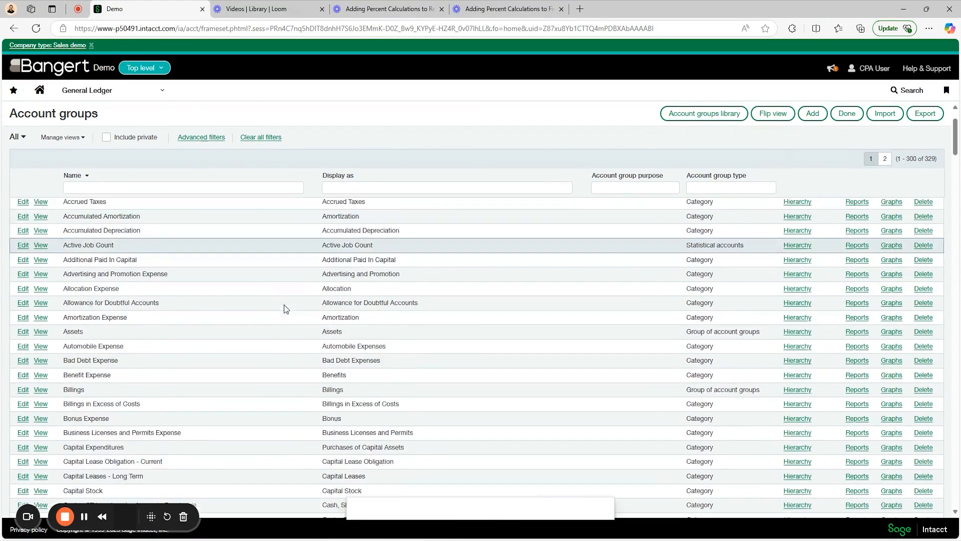
scroll(284, 304, down, 3)
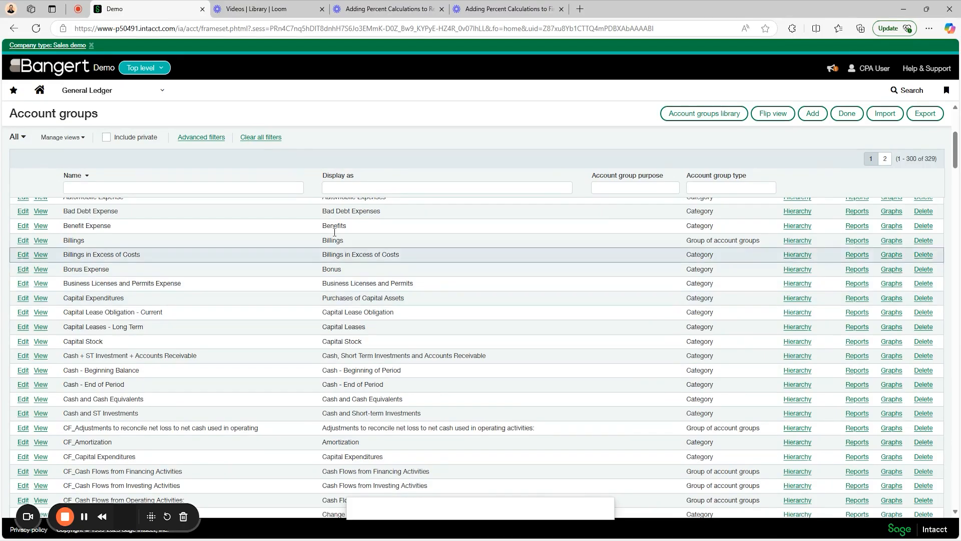
click(275, 187)
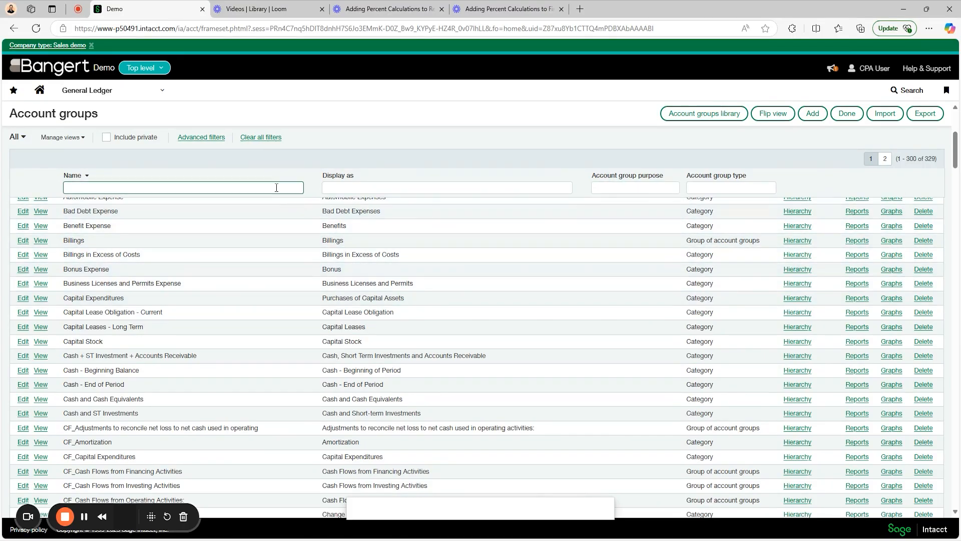
text(gross profit)
key(Return)
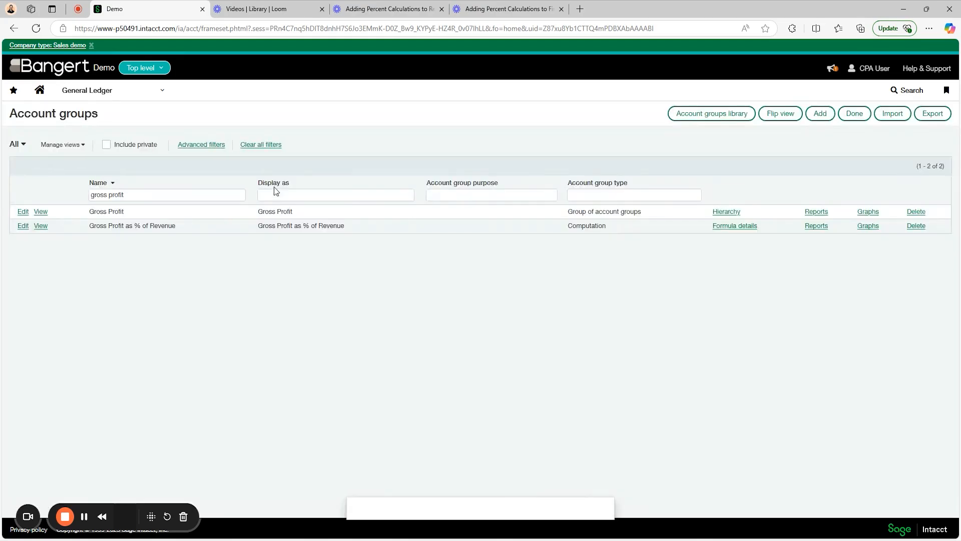
Step: Duplicate the Gross Profit account group and name the copy "Gross Profit Contra"
click(22, 212)
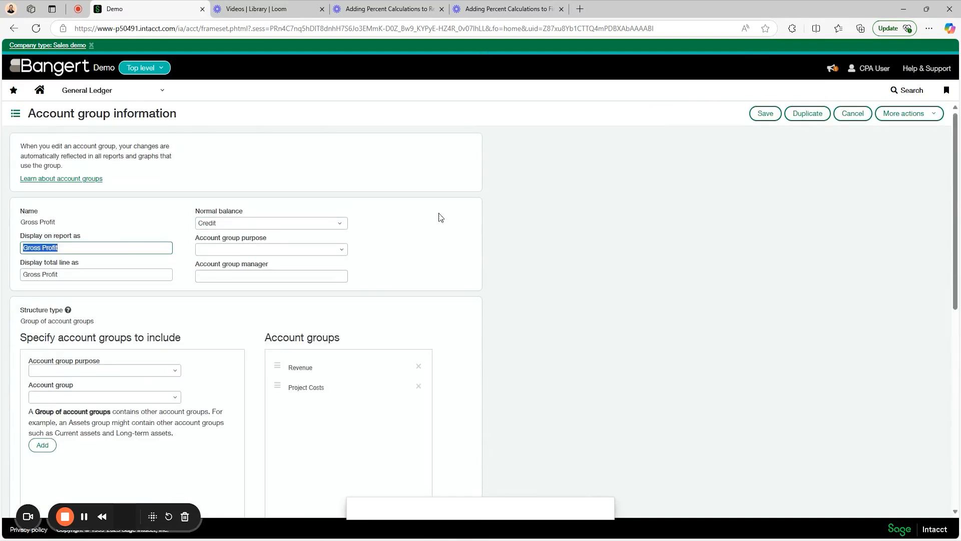
click(811, 114)
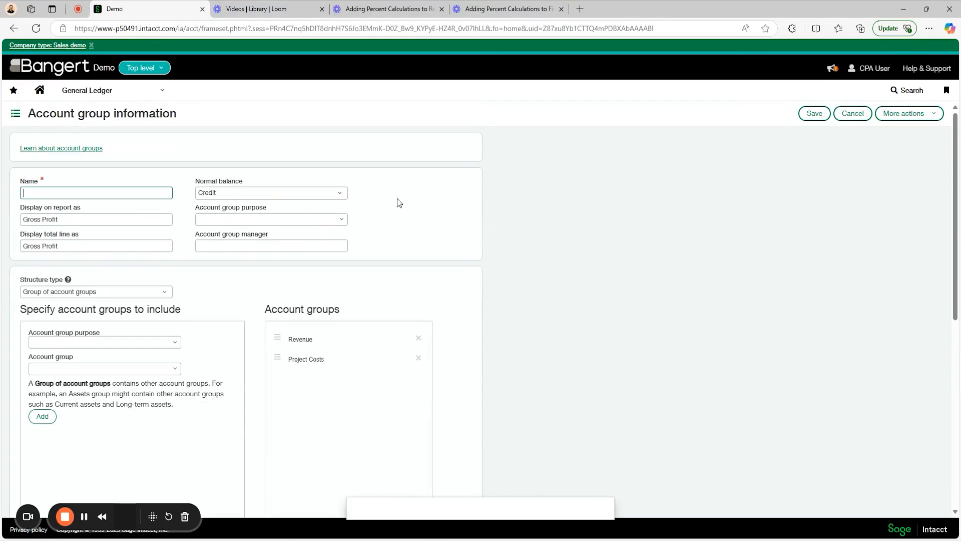
text(Gross profit)
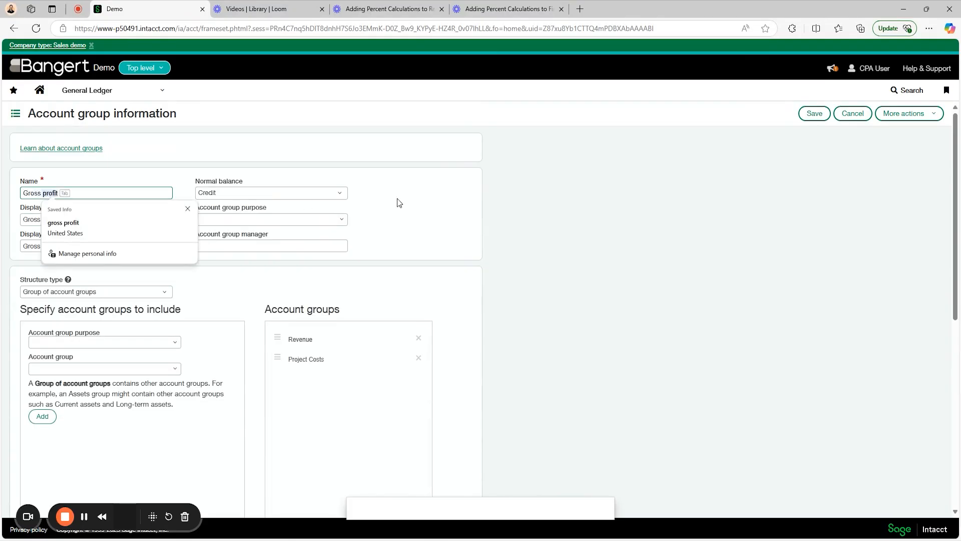
text(Profit Contra)
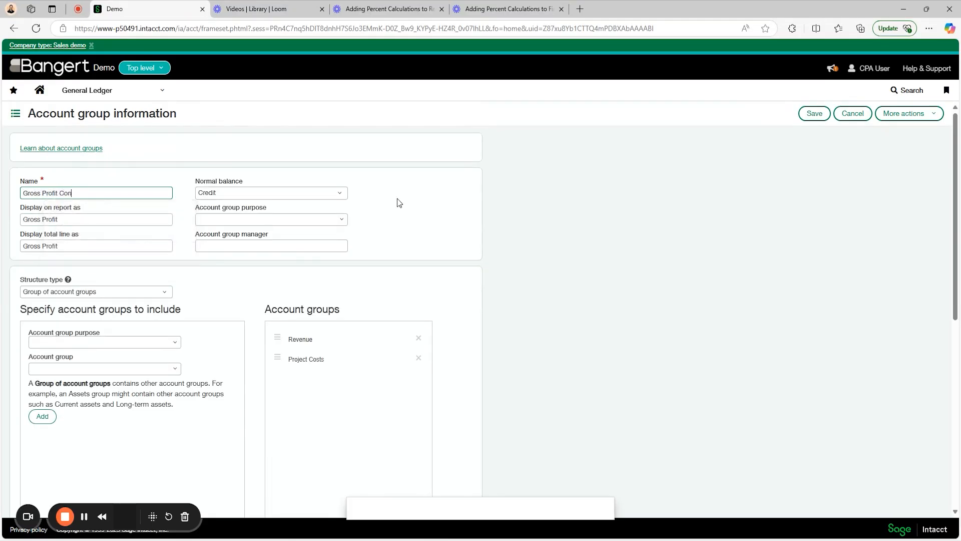
Step: Set the normal balance of Gross Profit Contra to Debit and save the account group
click(336, 198)
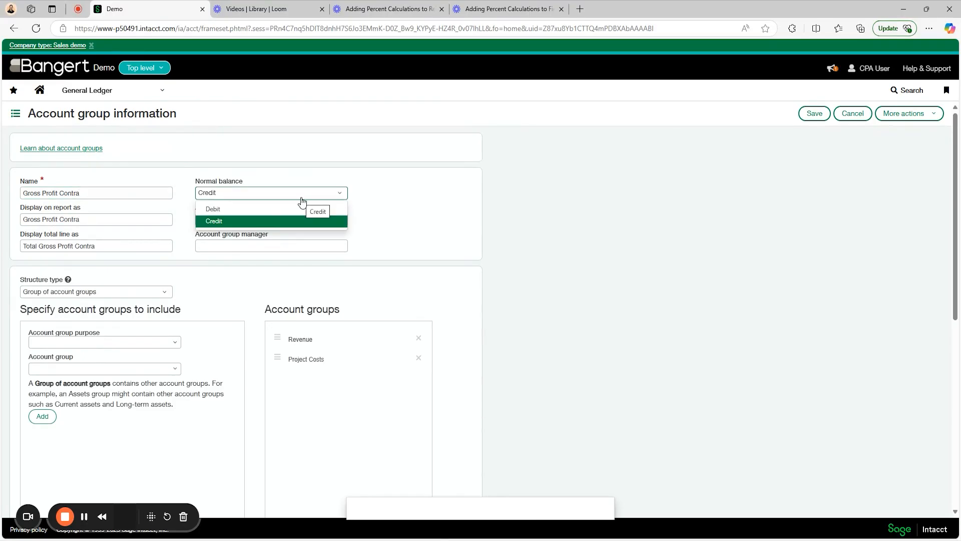
click(232, 210)
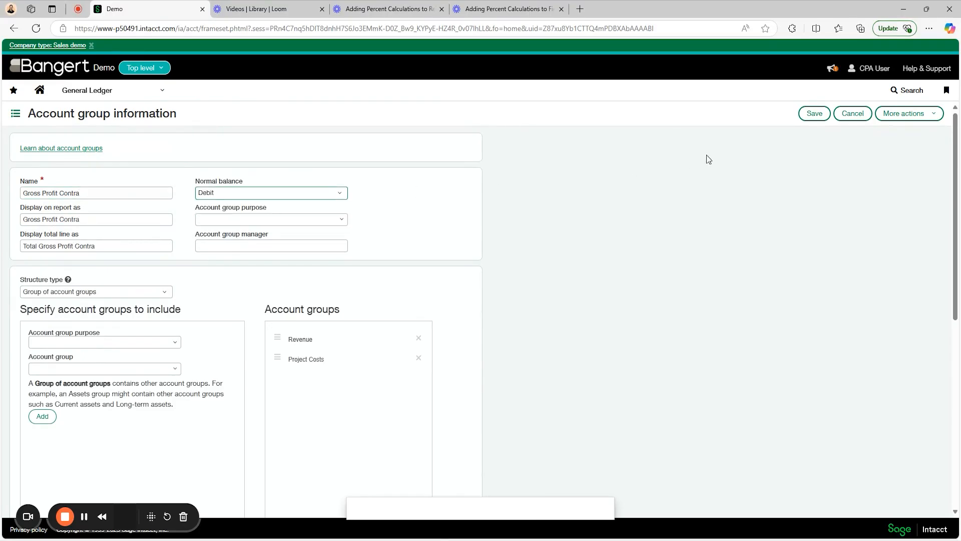
click(813, 113)
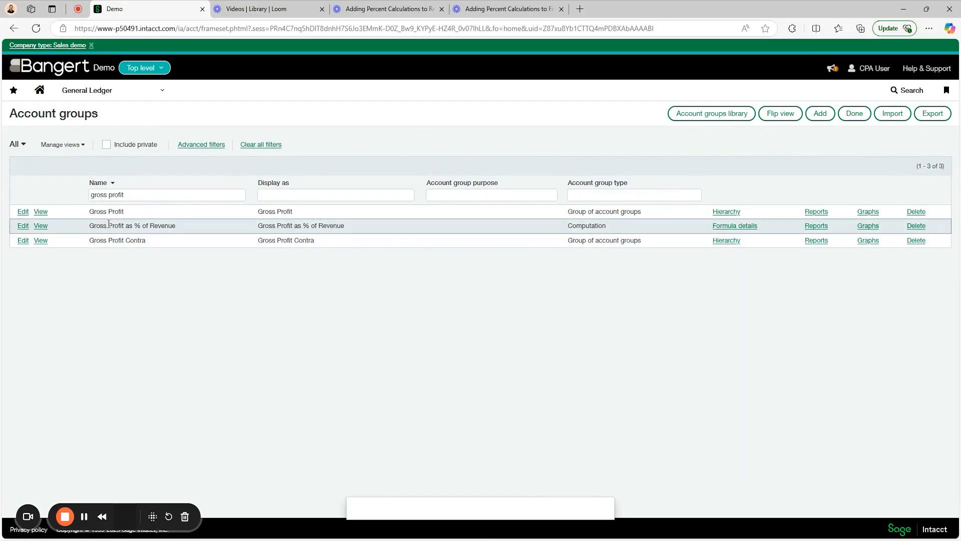
Step: Duplicate the "Gross Profit as % of Revenue" account group and name the copy "Gross Profit as % of Revenue Contra"
drag(96, 227, 131, 226)
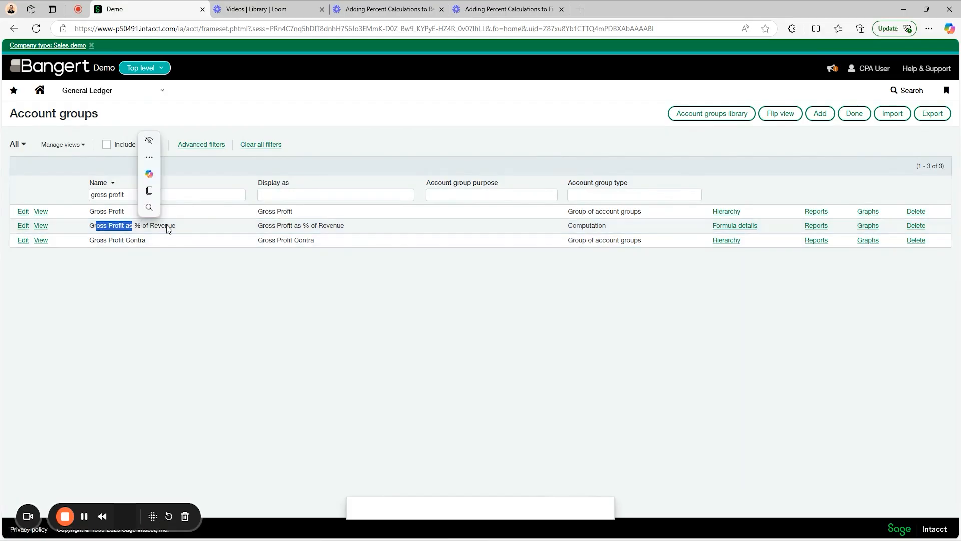
click(23, 226)
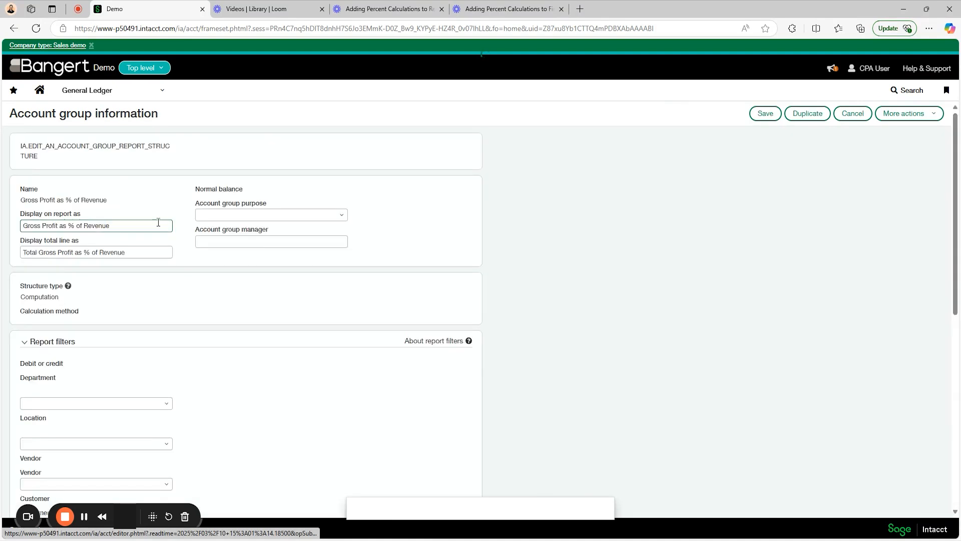
click(815, 114)
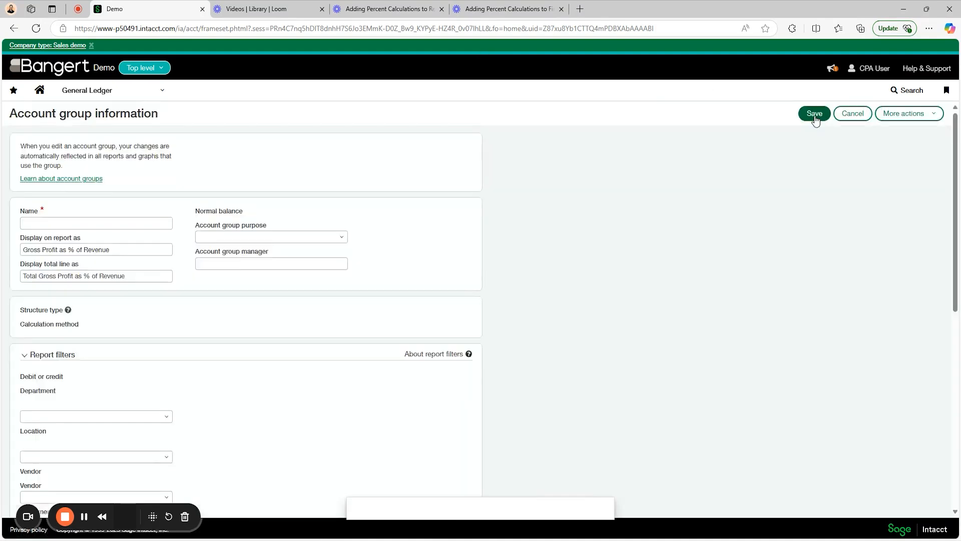
triple_click(115, 218)
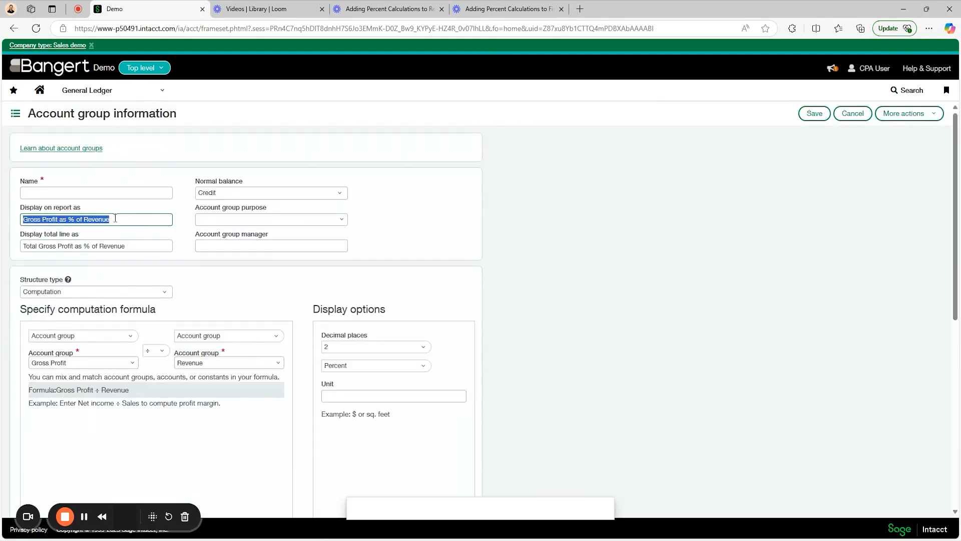
key(ctrl+c)
click(69, 193)
key(ctrl+v)
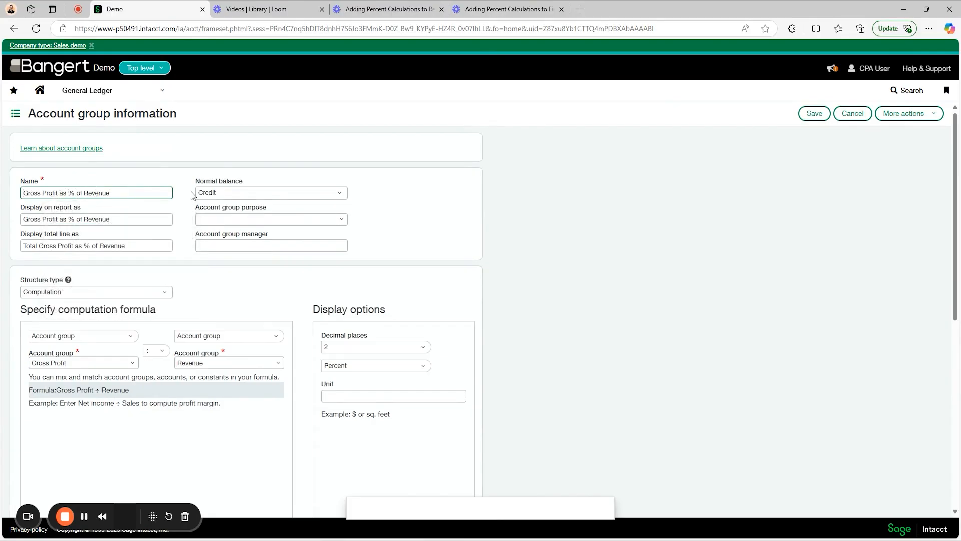
text(COGS)
key(BackSpace)
key(BackSpace)
key(BackSpace)
text(ontra)
Step: Replace the first account group in the computation formula with Gross Profit Contra
click(131, 363)
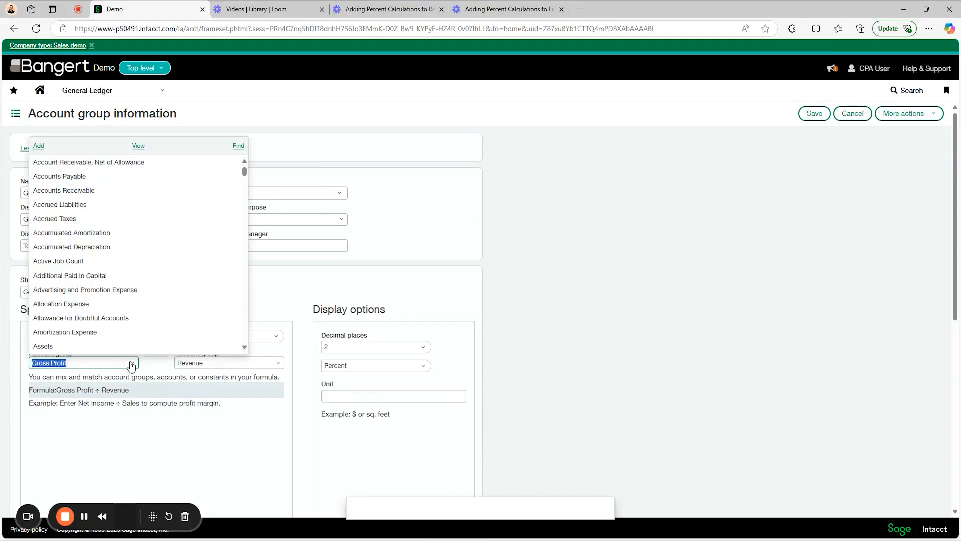
text(g)
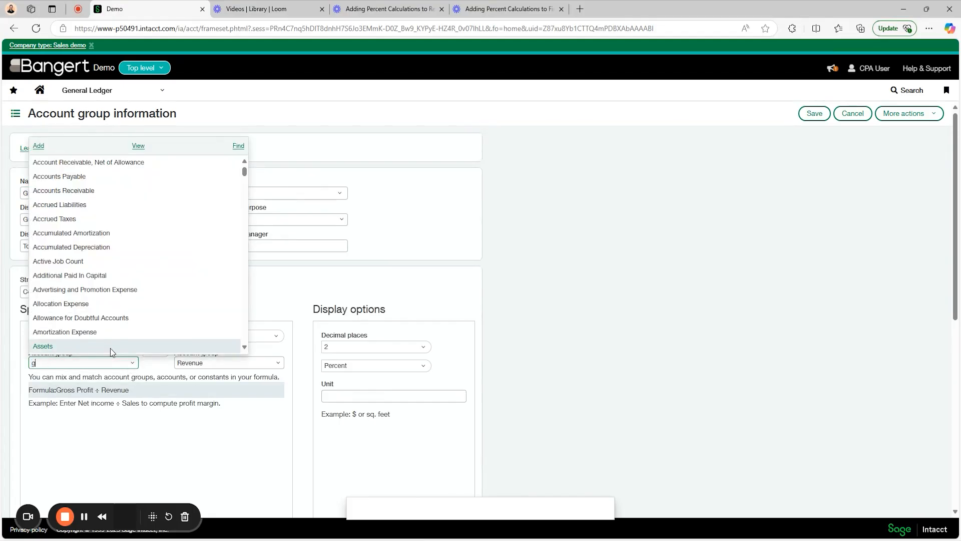
text(ross pro)
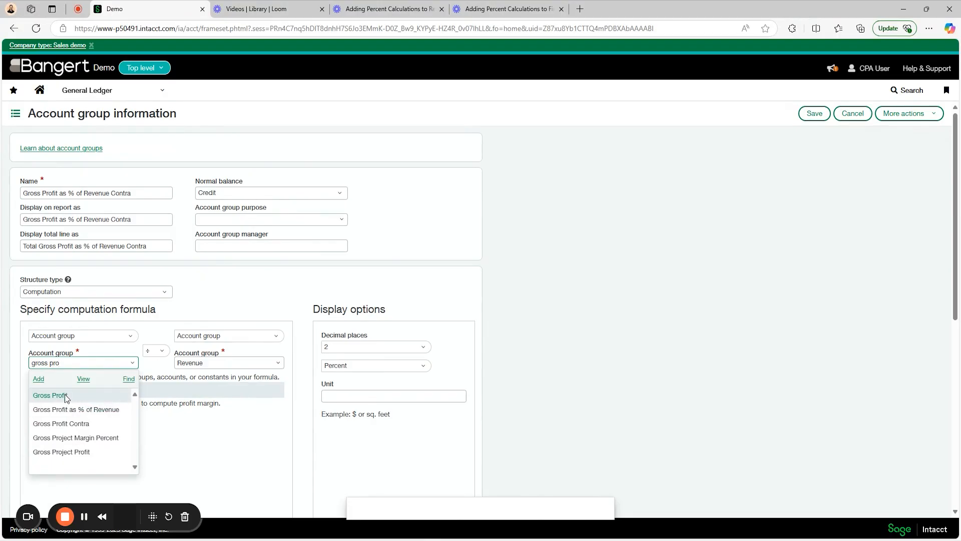
click(80, 423)
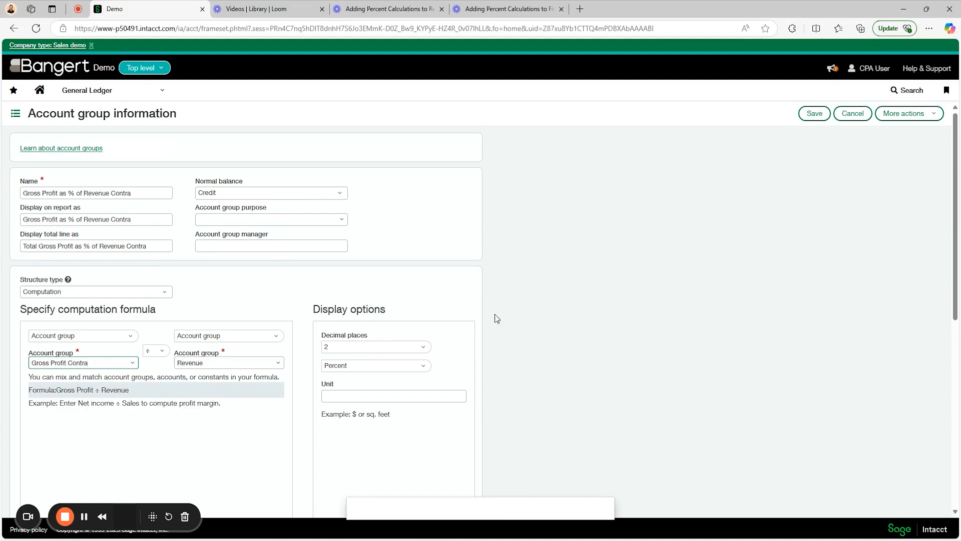
Step: Set the normal balance of "Gross Profit as % of Revenue Contra" to Debit and save the account group
click(334, 193)
click(291, 210)
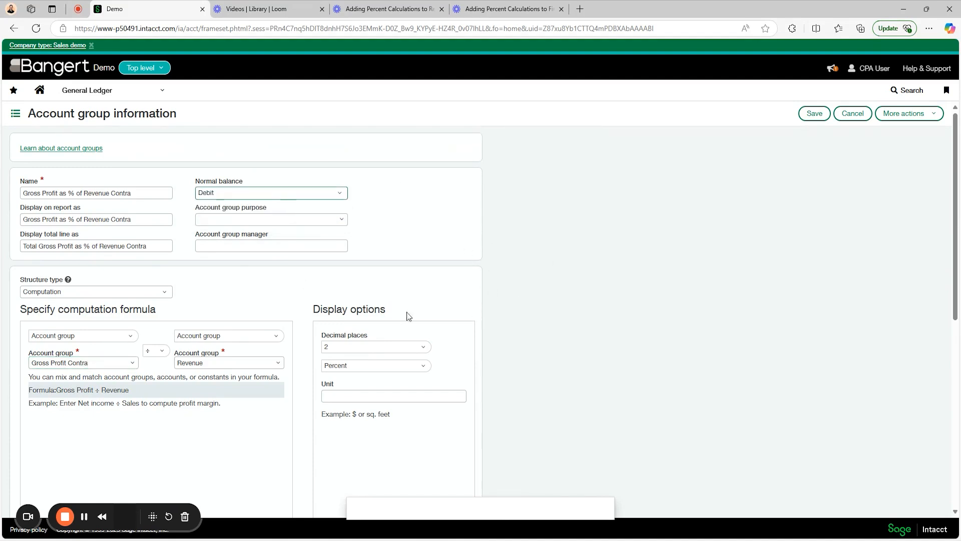
click(814, 115)
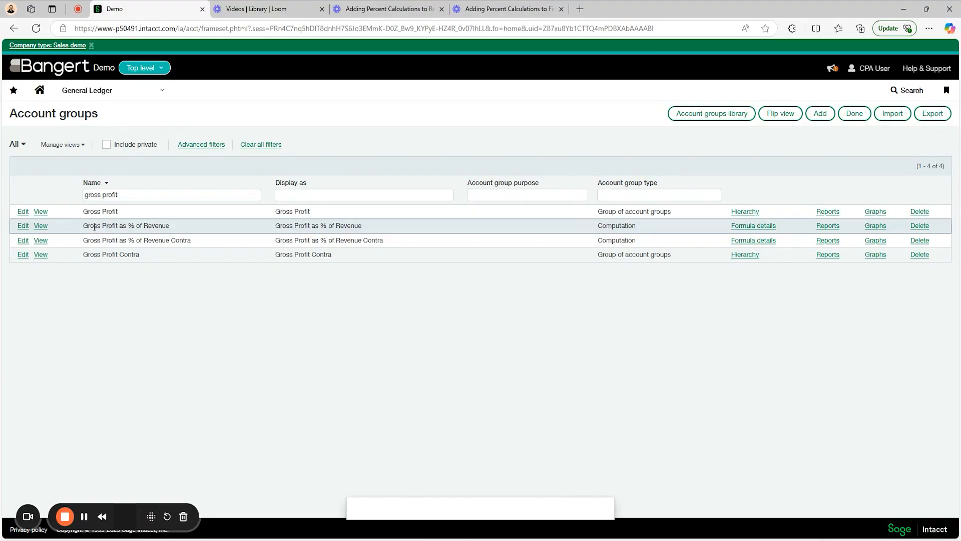
Step: Duplicate the Gross Profit account group and name the copy "Gross Profit with % of Revenue"
drag(93, 226, 130, 224)
click(124, 241)
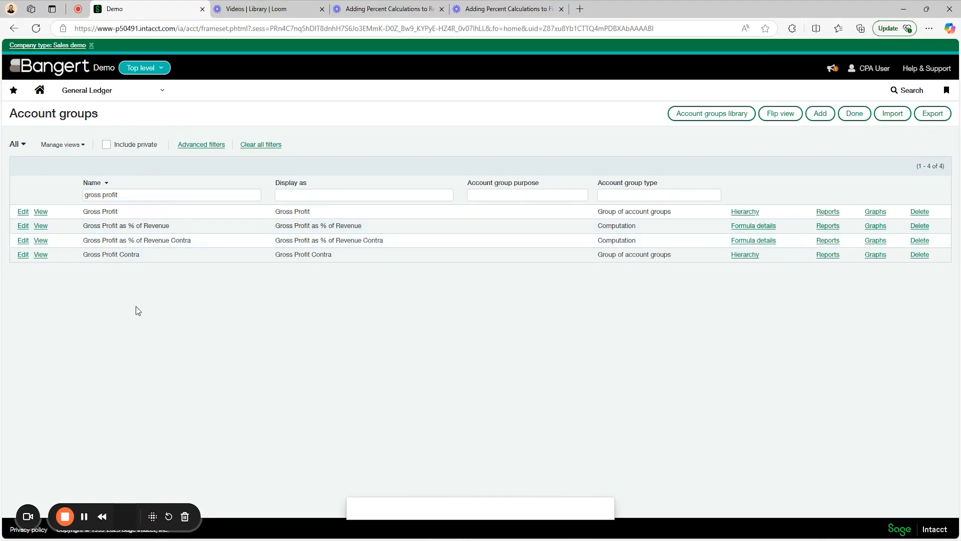
click(23, 212)
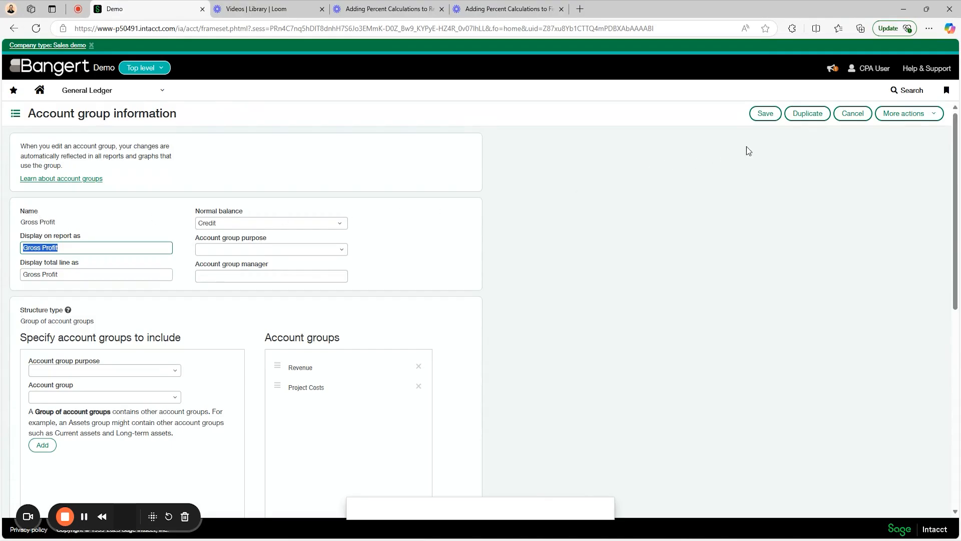
click(808, 113)
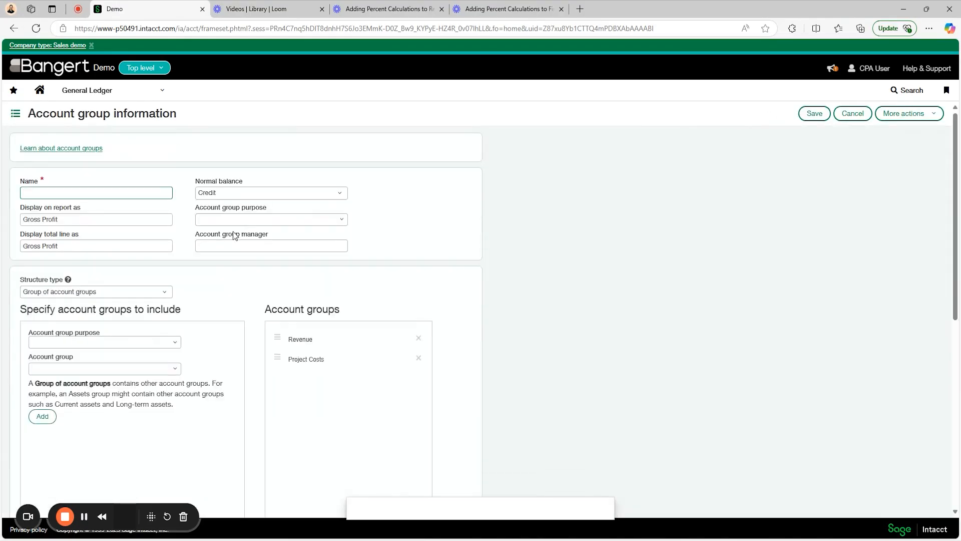
text(G)
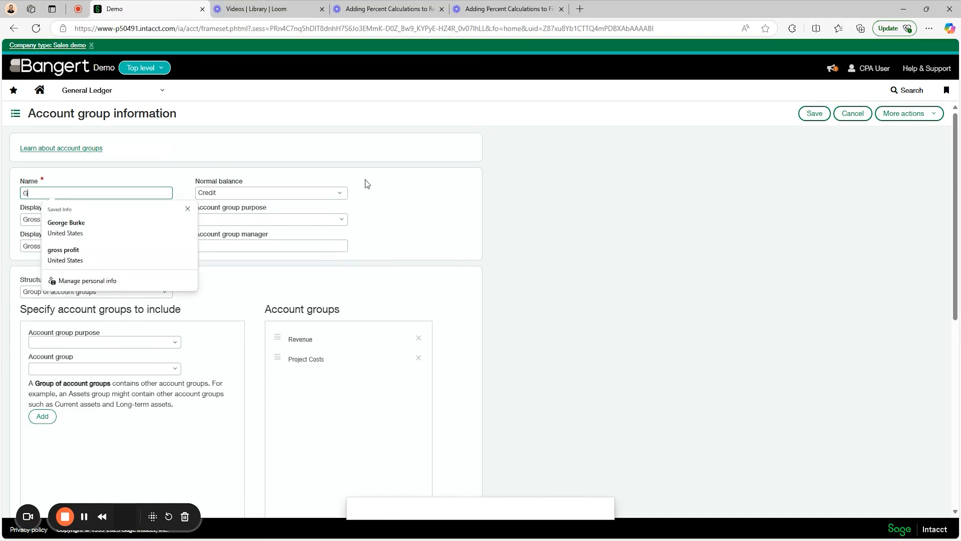
text(ross Profit)
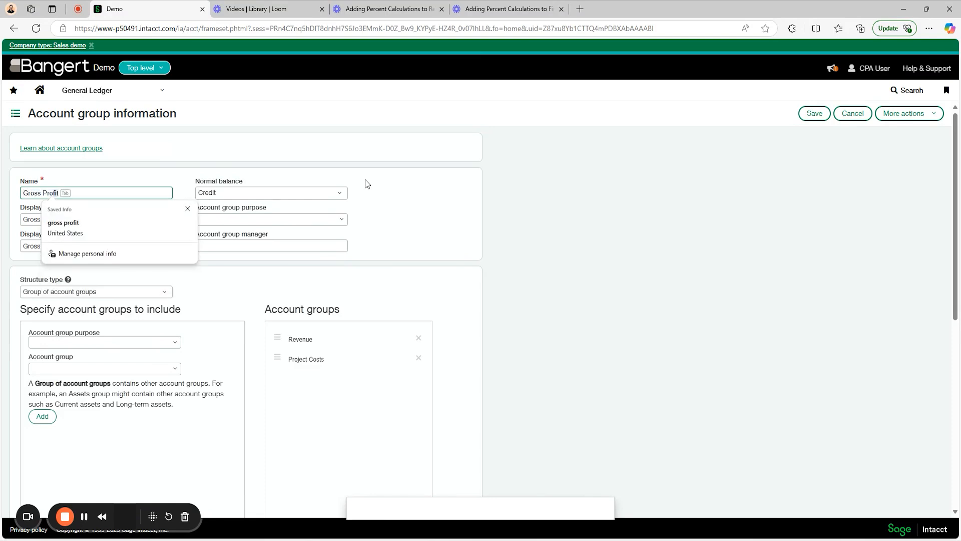
text( with )
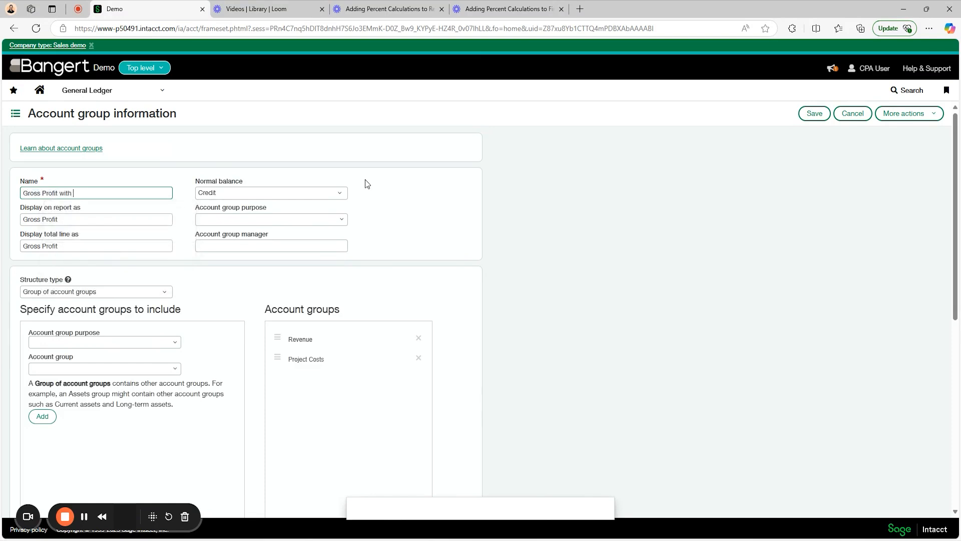
text(% of Revenue)
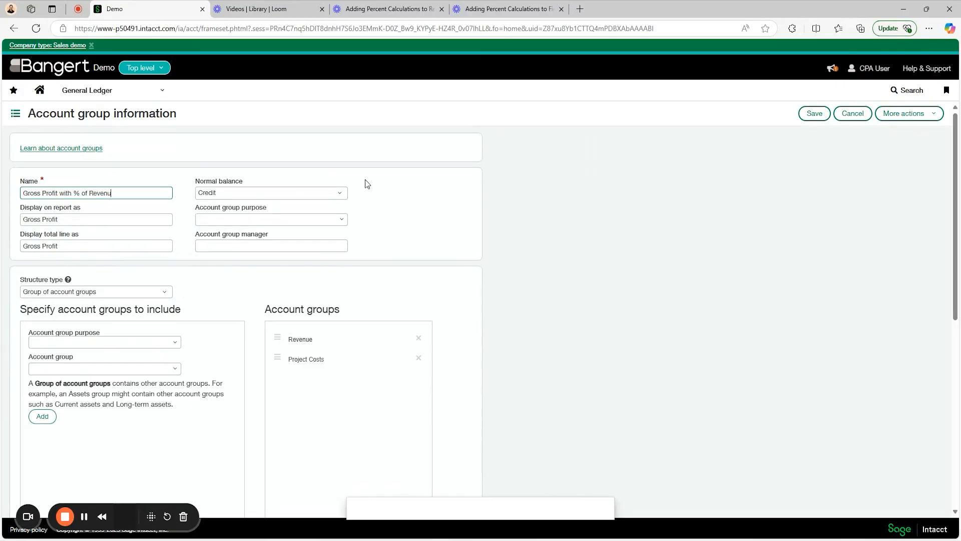
key(Tab)
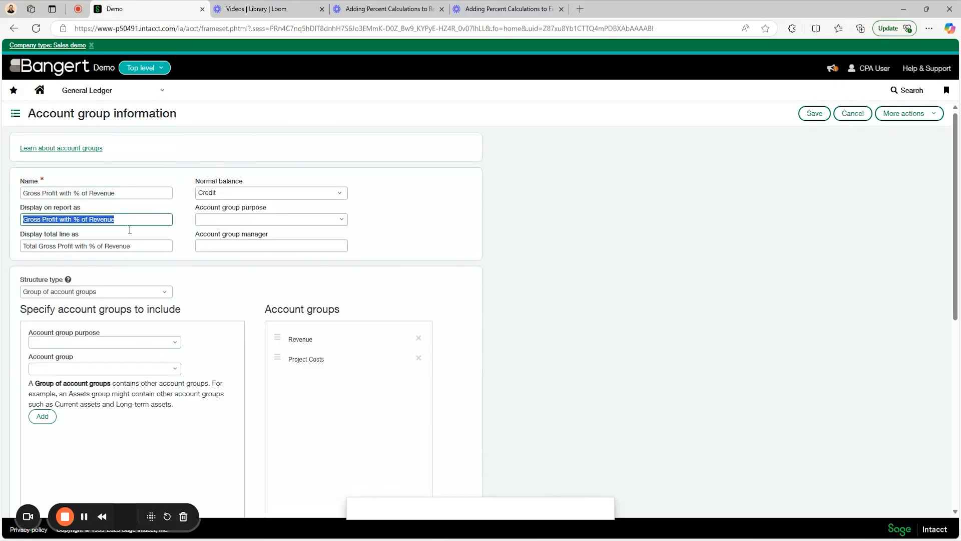
Step: Change the report display name of "Gross Profit with % of Revenue" to "Gross Profit"
click(78, 221)
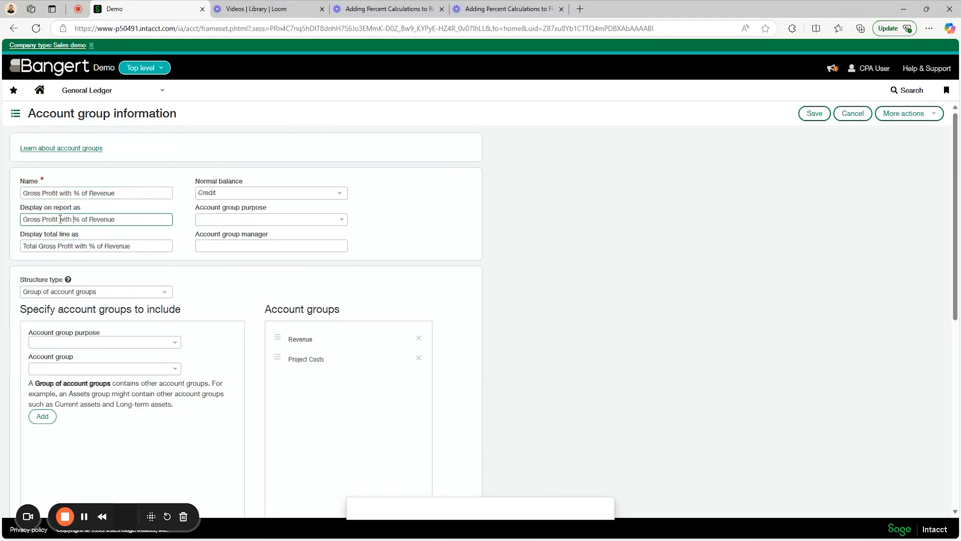
drag(59, 220, 155, 212)
key(BackSpace)
click(235, 294)
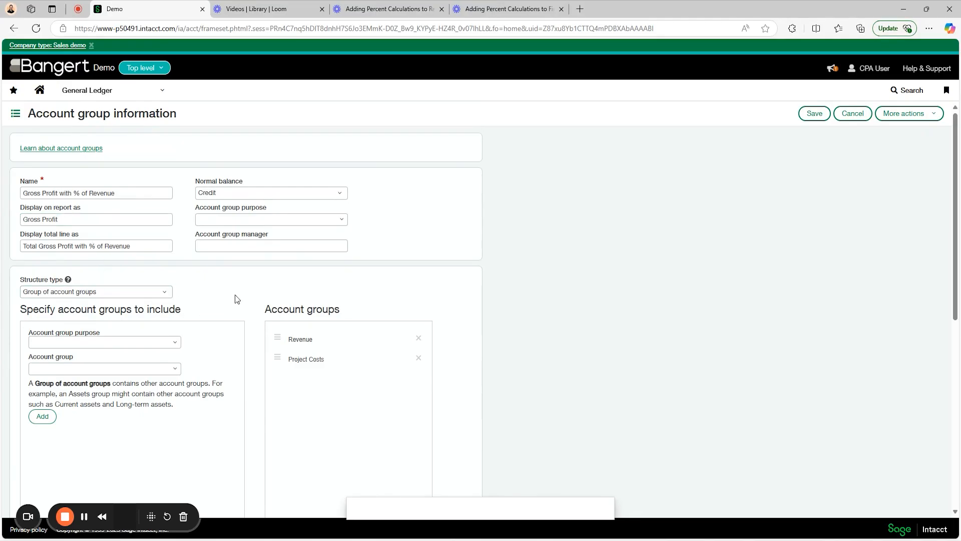
Step: Add "Gross Profit as % of Revenue" to the account groups included in this group
scroll(224, 291, down, 2)
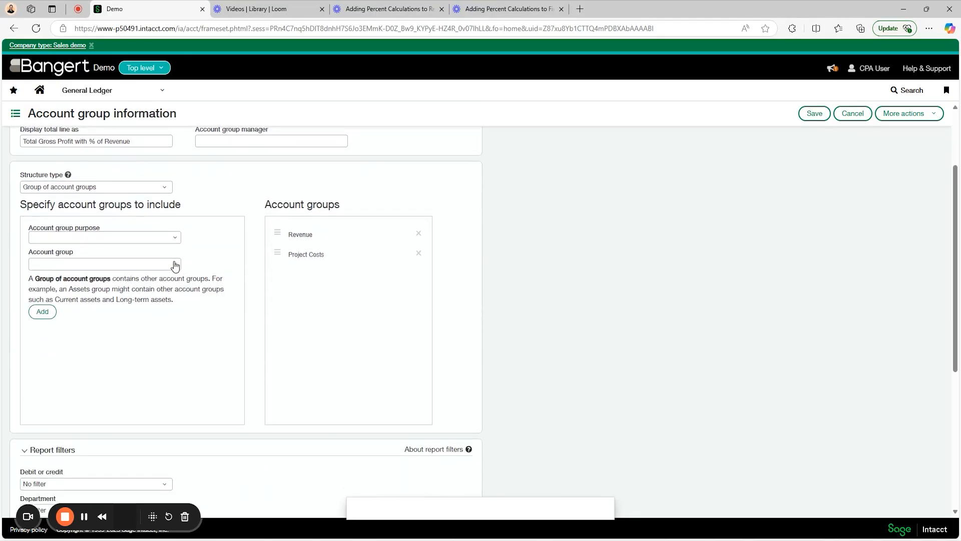
click(176, 268)
text(gross)
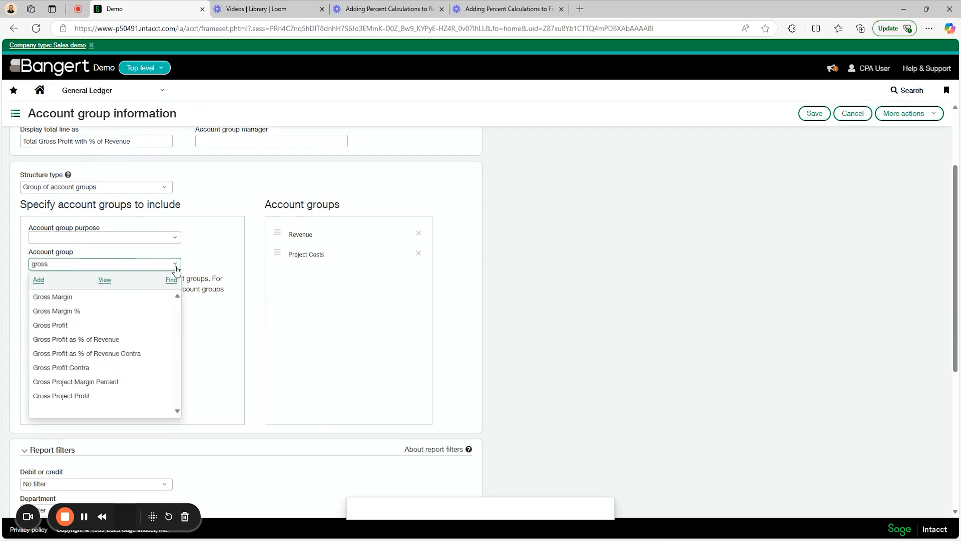
click(101, 340)
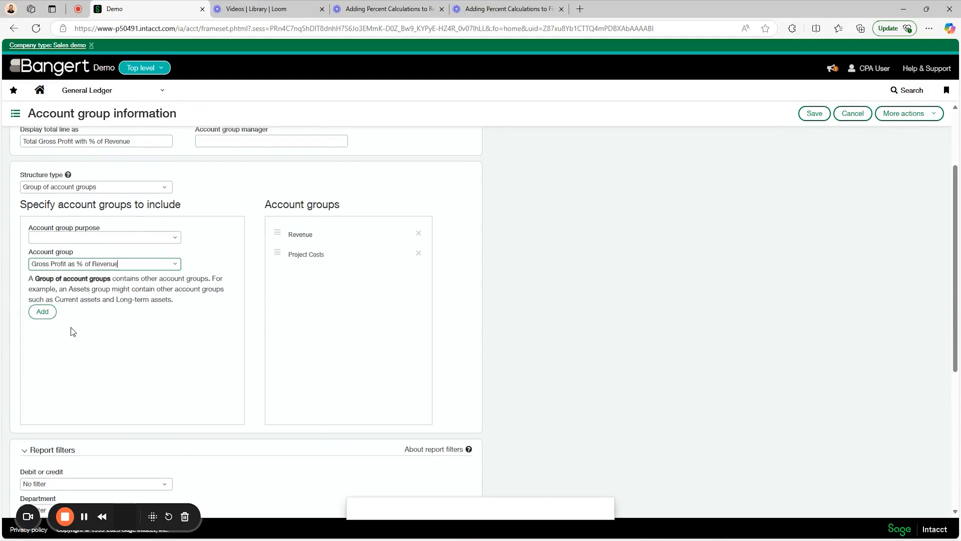
click(42, 312)
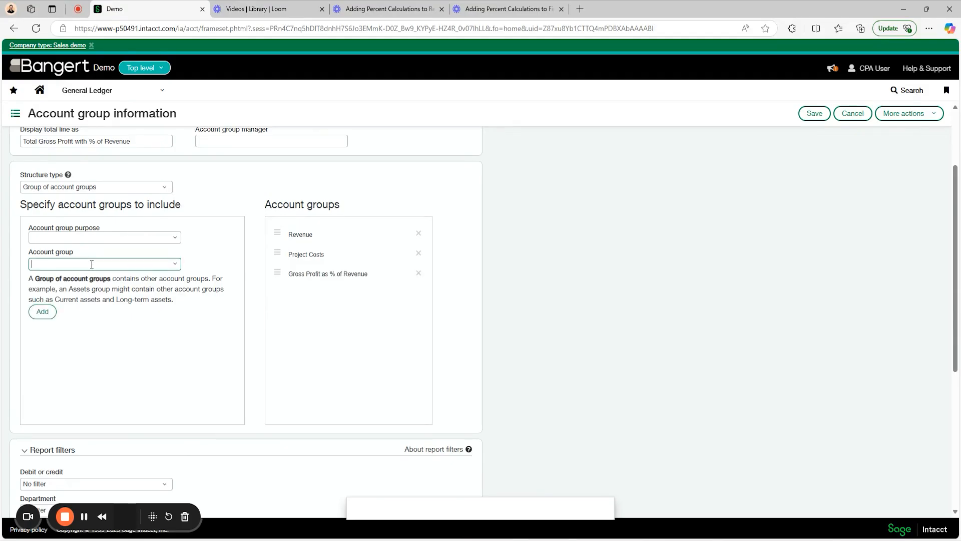
Step: Include "Gross Profit as % of Revenue Contra" as well and save the account group
text(gross)
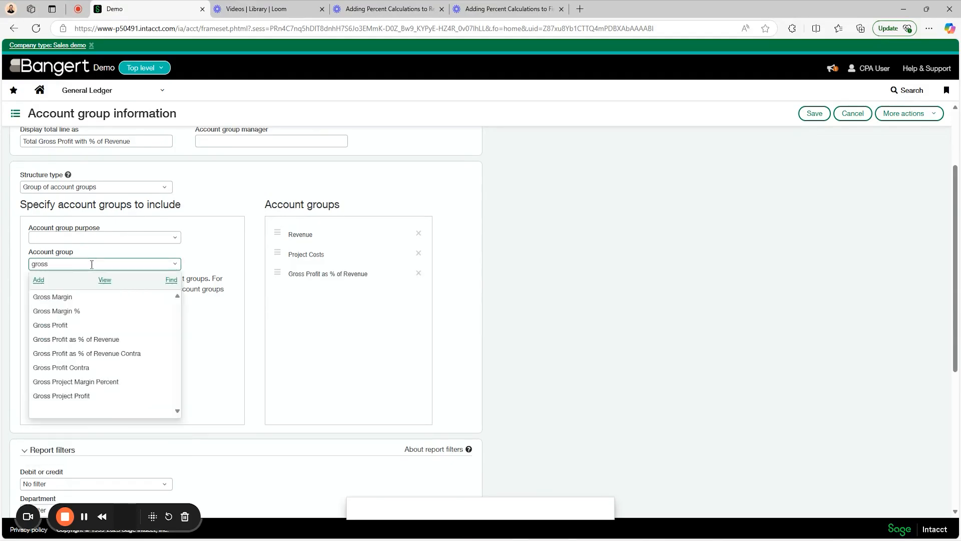
click(105, 351)
click(45, 312)
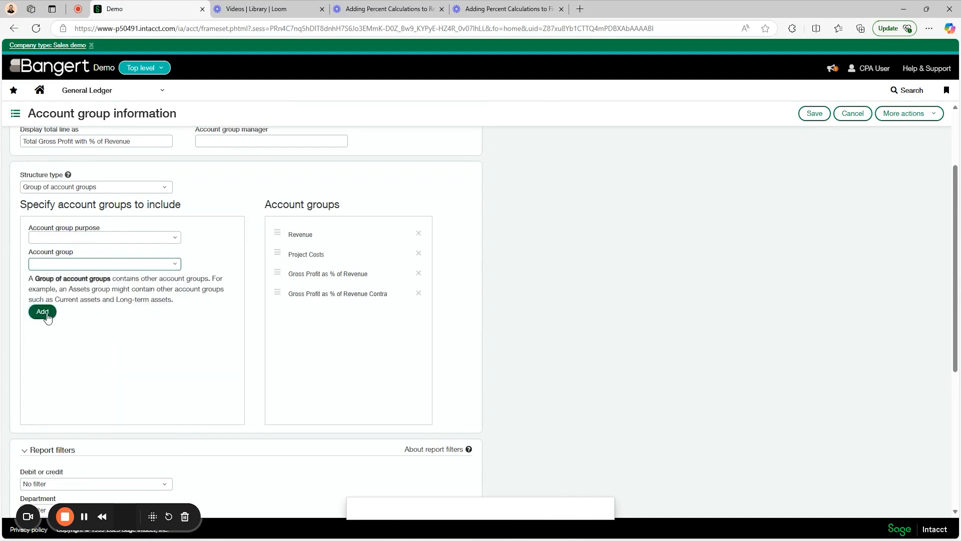
scroll(224, 224, up, 2)
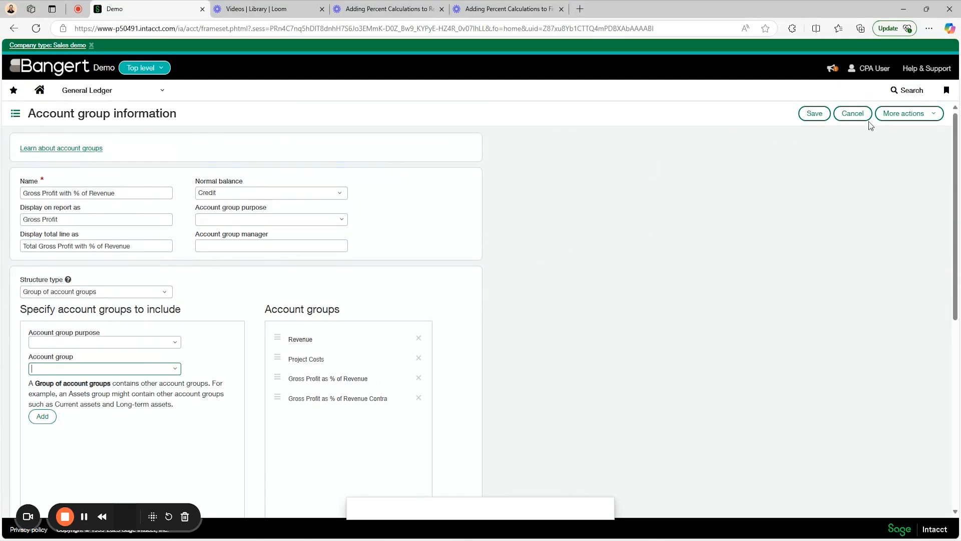
click(818, 116)
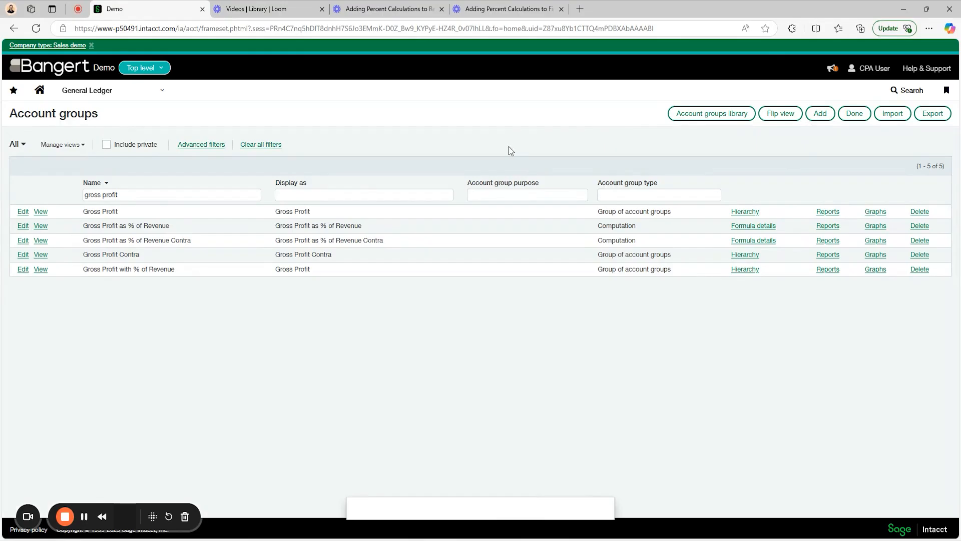
click(434, 195)
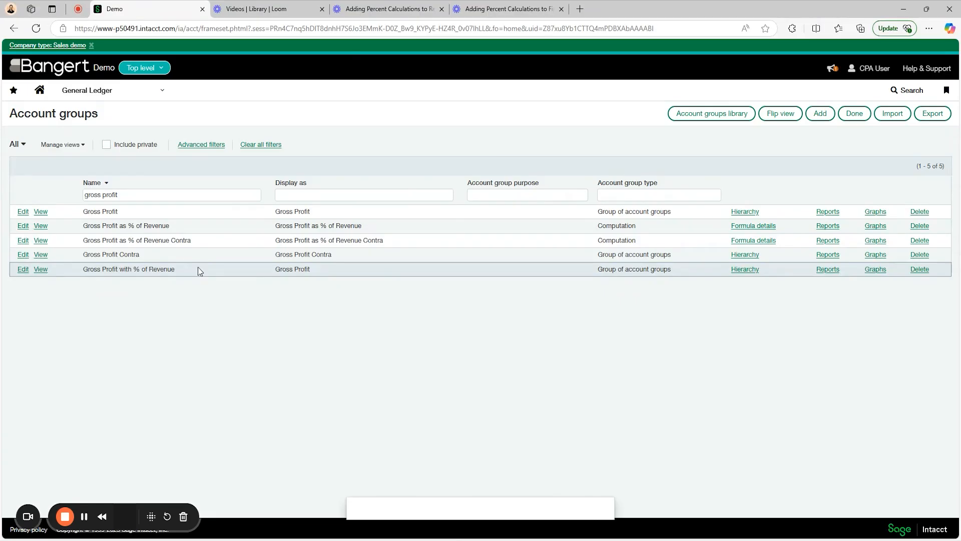
drag(175, 271, 124, 271)
click(153, 298)
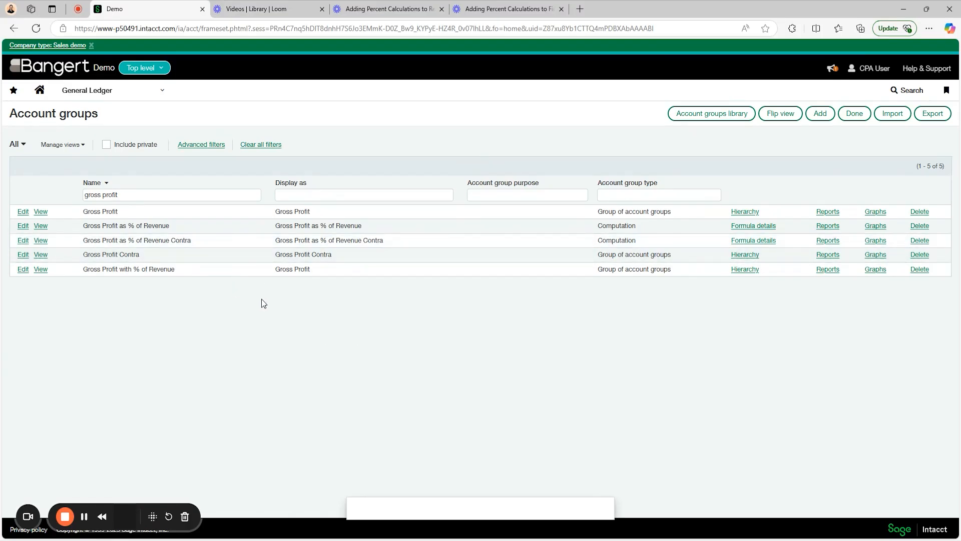
Step: Filter the account groups by the name "earnings before" and open Earnings Before Income Taxes for editing
triple_click(158, 194)
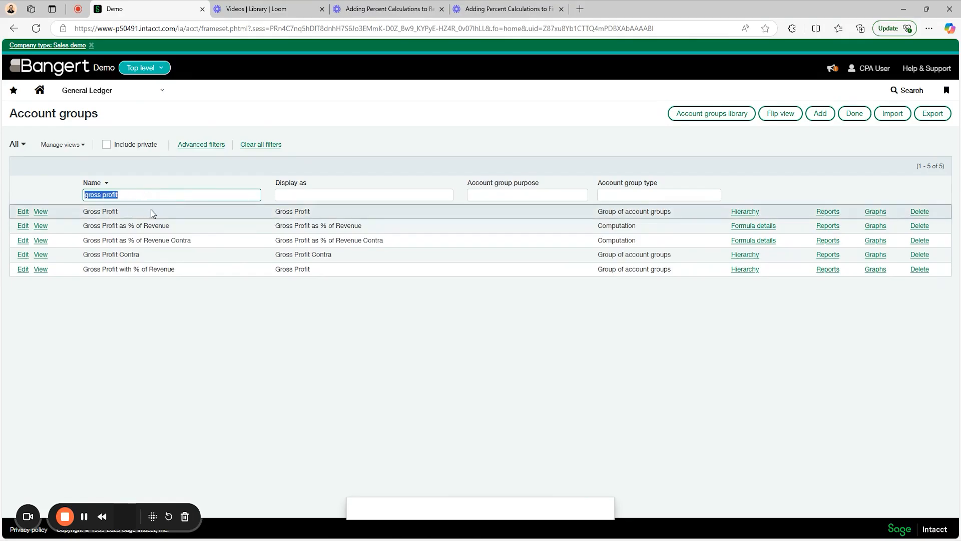
text(earnings before)
key(Return)
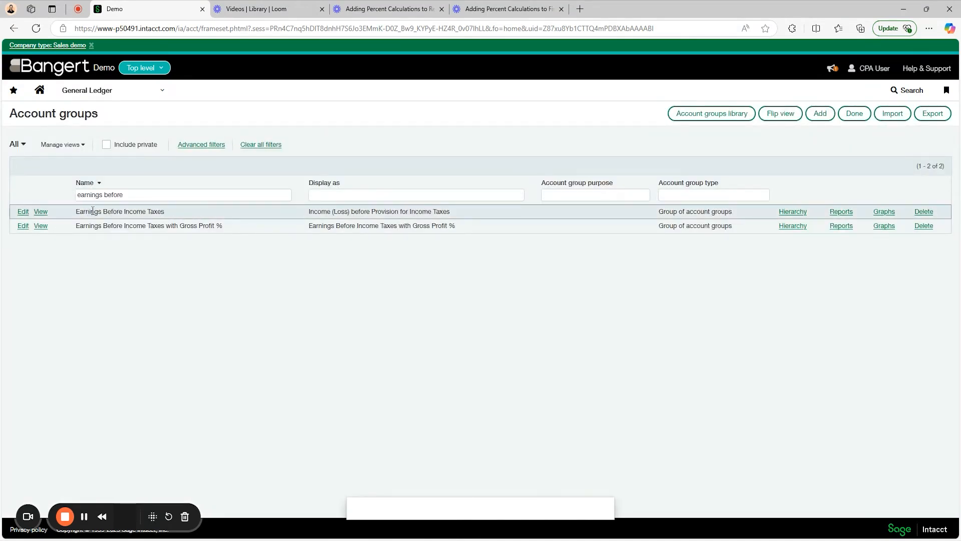
click(22, 213)
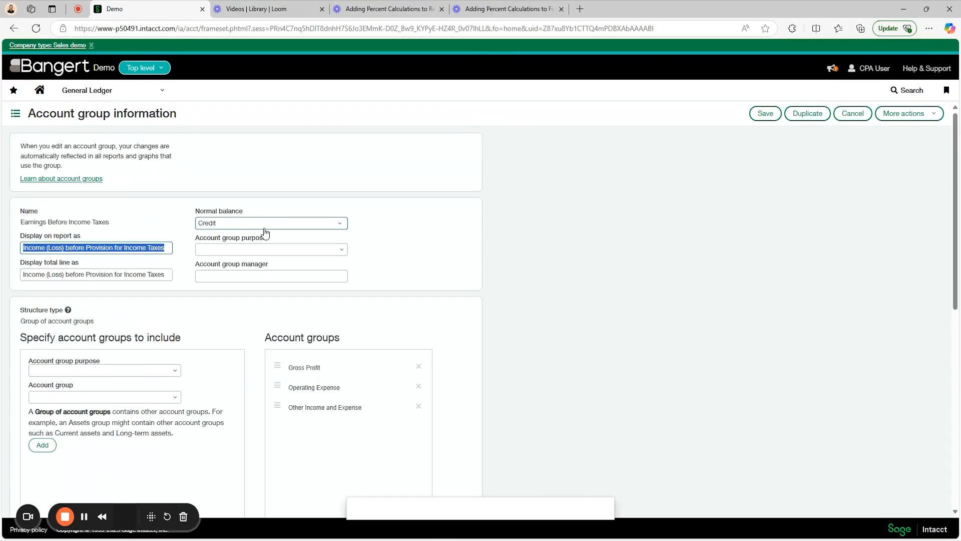
Step: Add "Gross Profit with % of Revenue" to the account groups included in Earnings Before Income Taxes
scroll(300, 246, down, 1)
scroll(300, 246, down, 2)
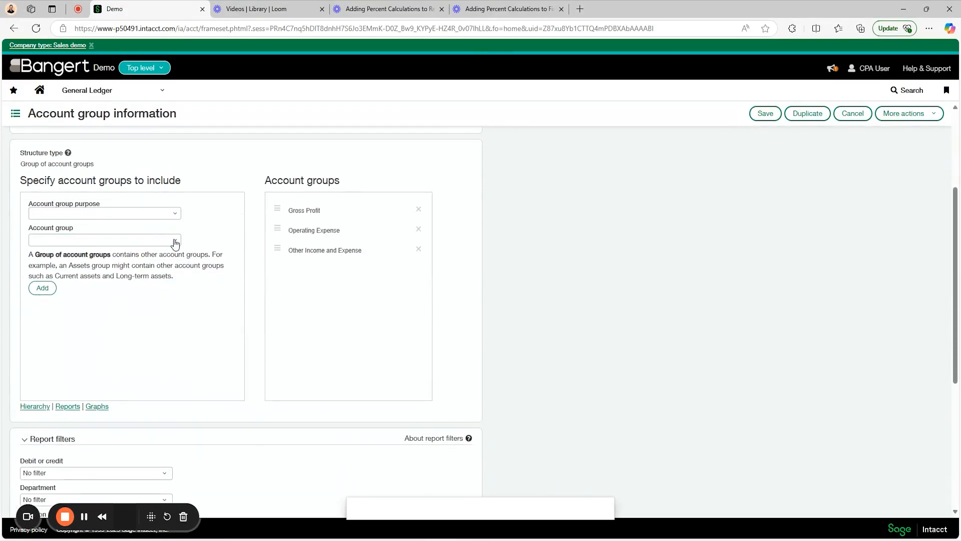
click(175, 241)
text(gross pr)
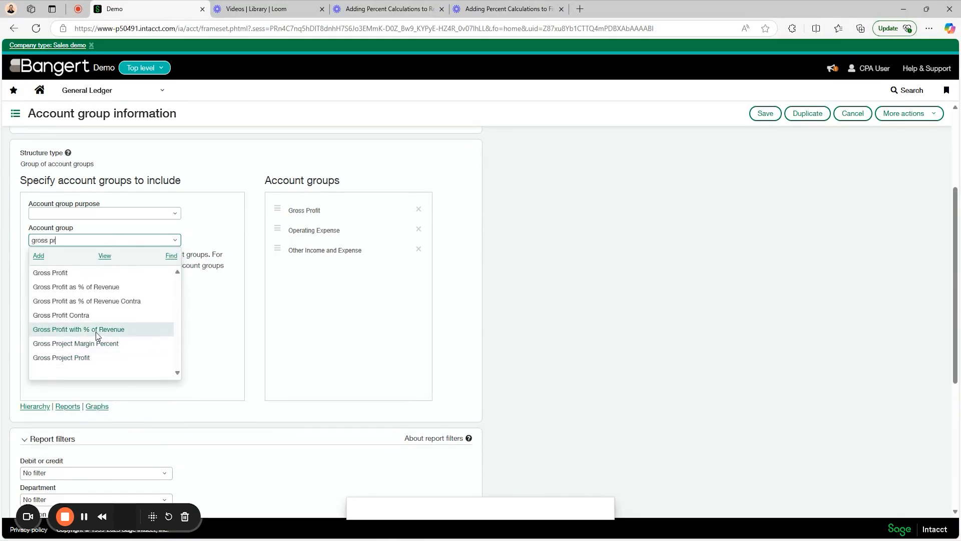
click(84, 328)
click(33, 289)
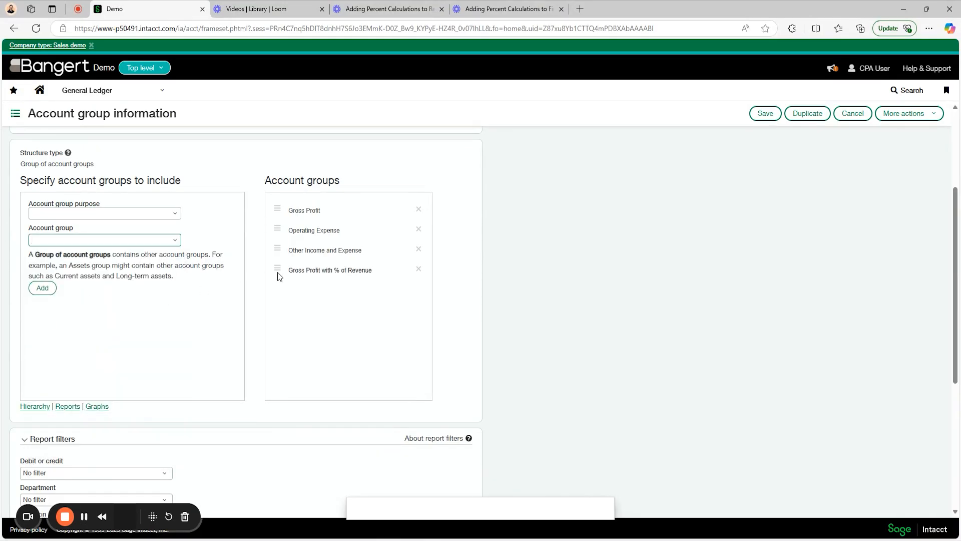
Step: Replace Gross Profit with "Gross Profit with % of Revenue" as the first included account group and save
drag(277, 268, 279, 207)
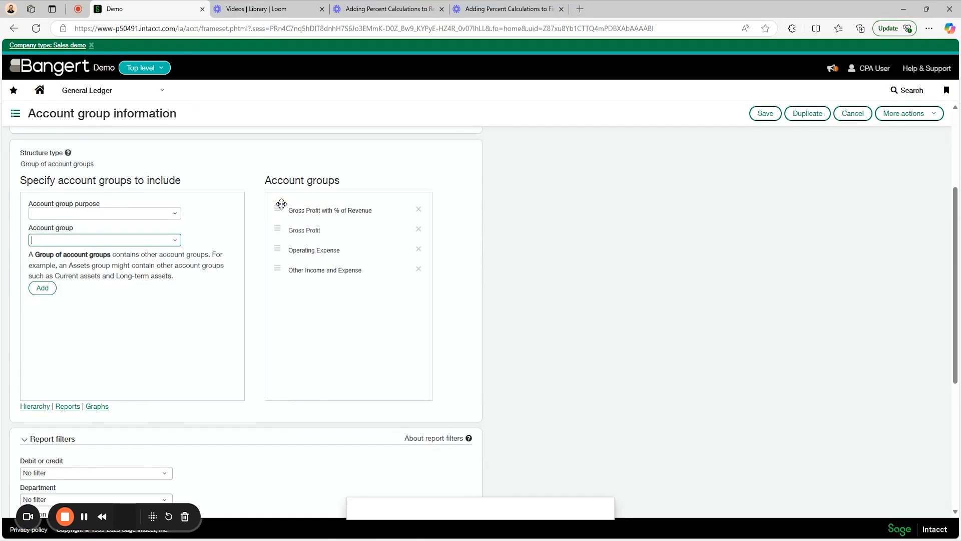
click(419, 230)
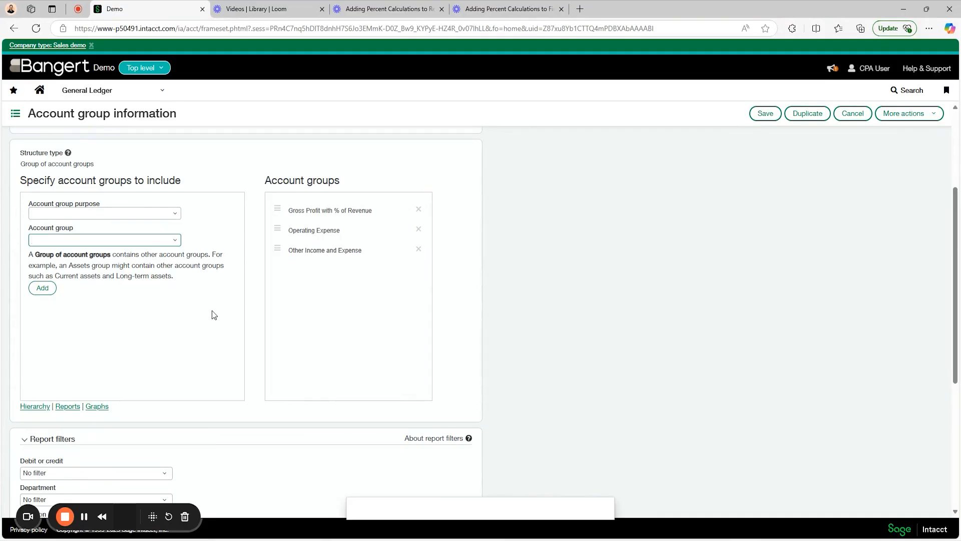
click(764, 115)
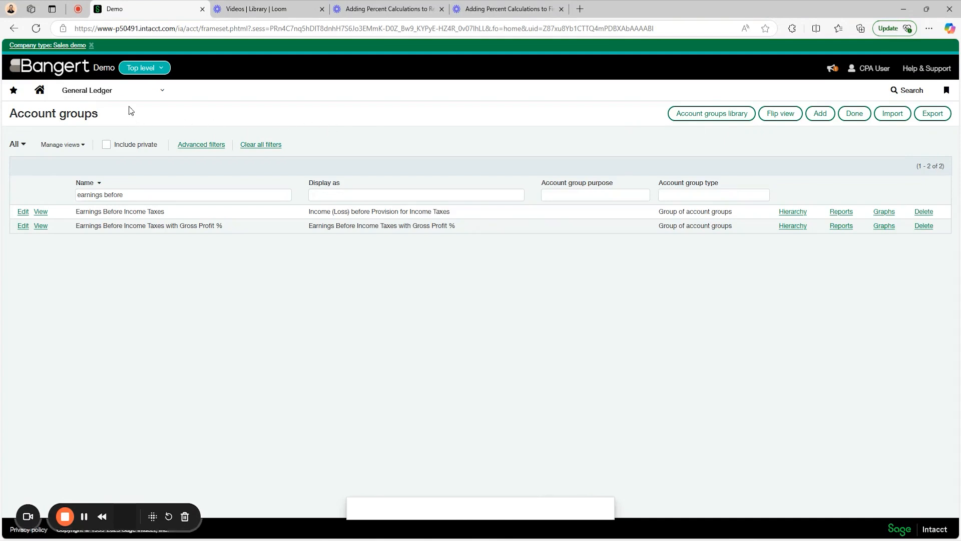
Step: Go to the financial reports list and open Profit and Loss - Summary for editing
click(130, 95)
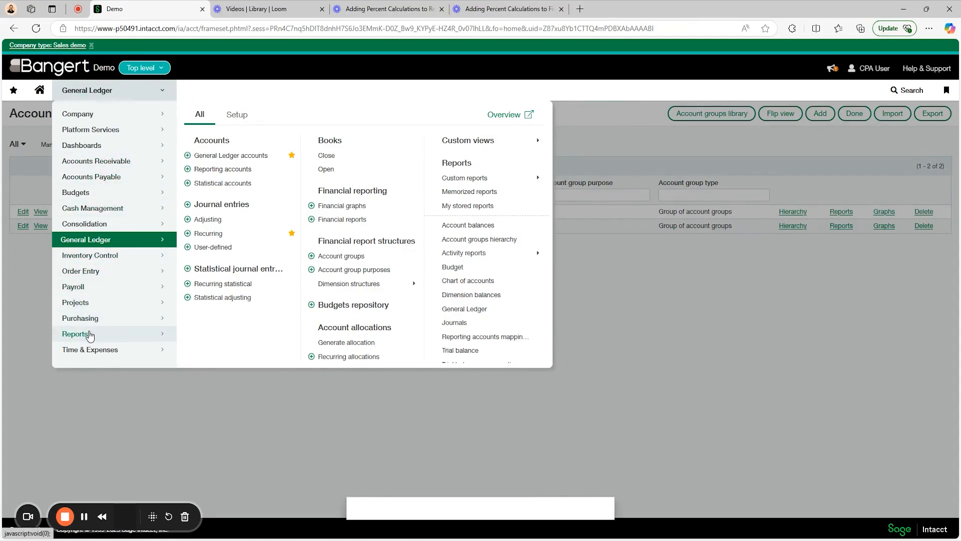
click(90, 336)
click(223, 205)
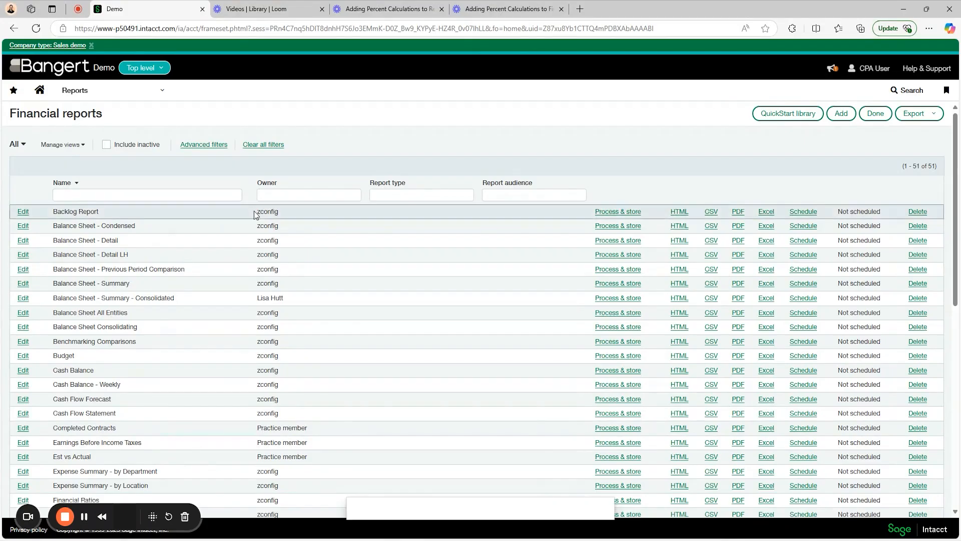
scroll(248, 281, down, 7)
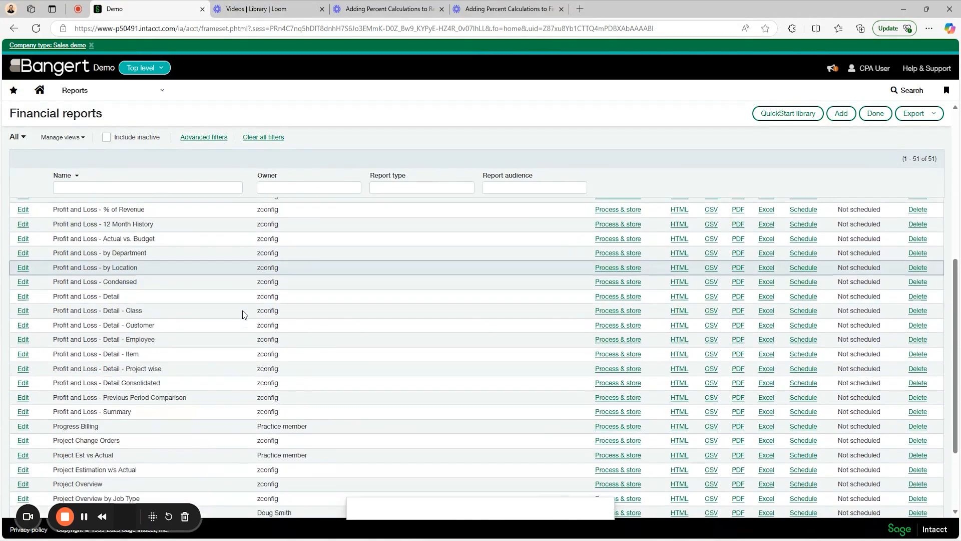
scroll(148, 374, up, 1)
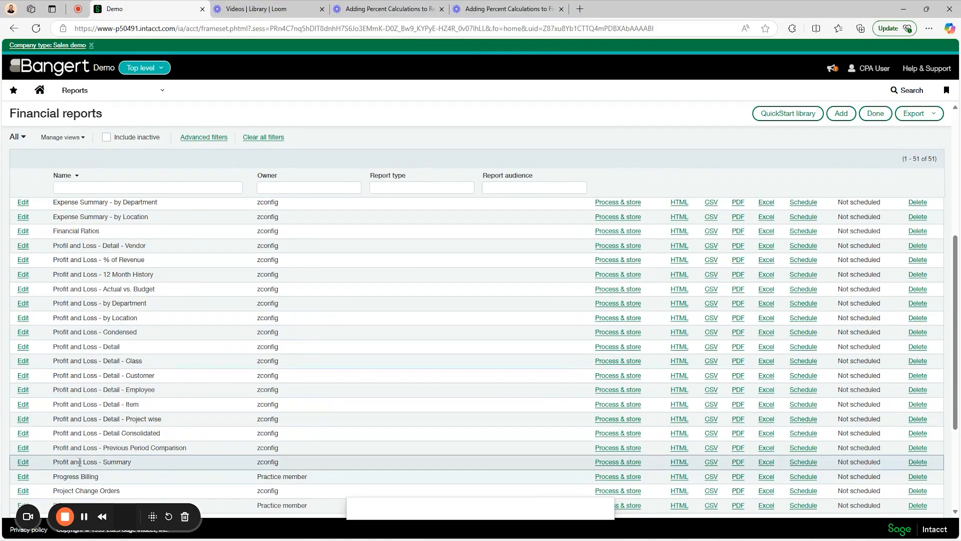
drag(70, 462, 91, 462)
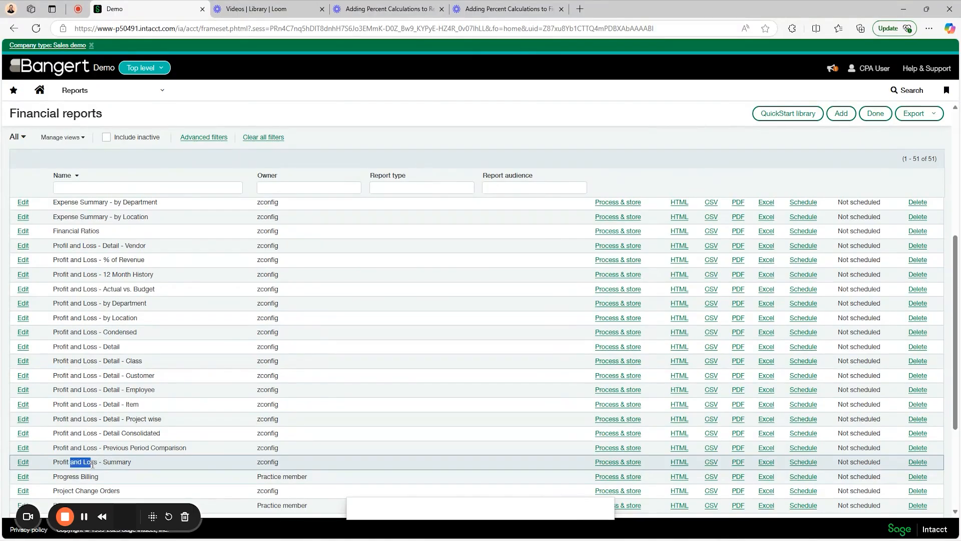
click(22, 463)
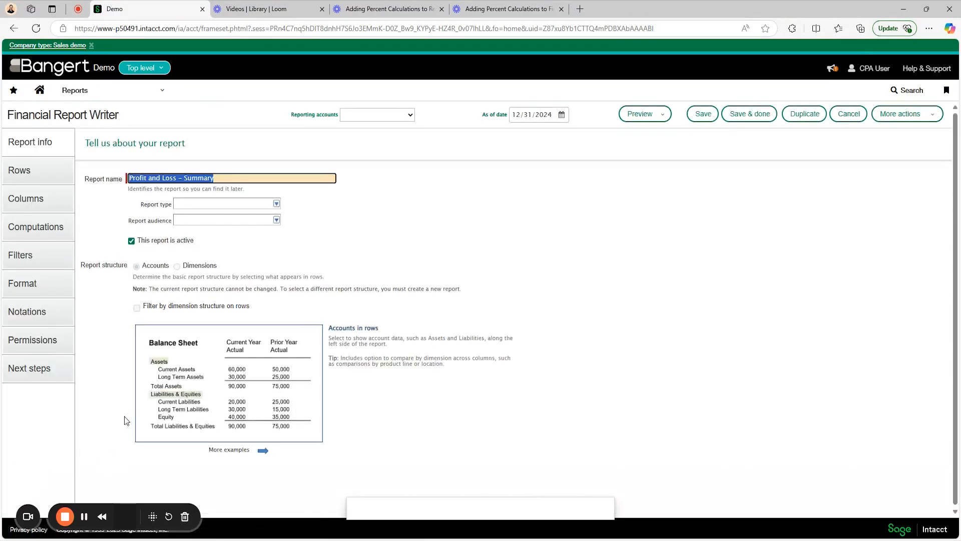
Step: In the report's row structure, collapse "Gross Profit as % of Revenue" and "Gross Profit as % of Revenue Contra" to summary level
click(46, 177)
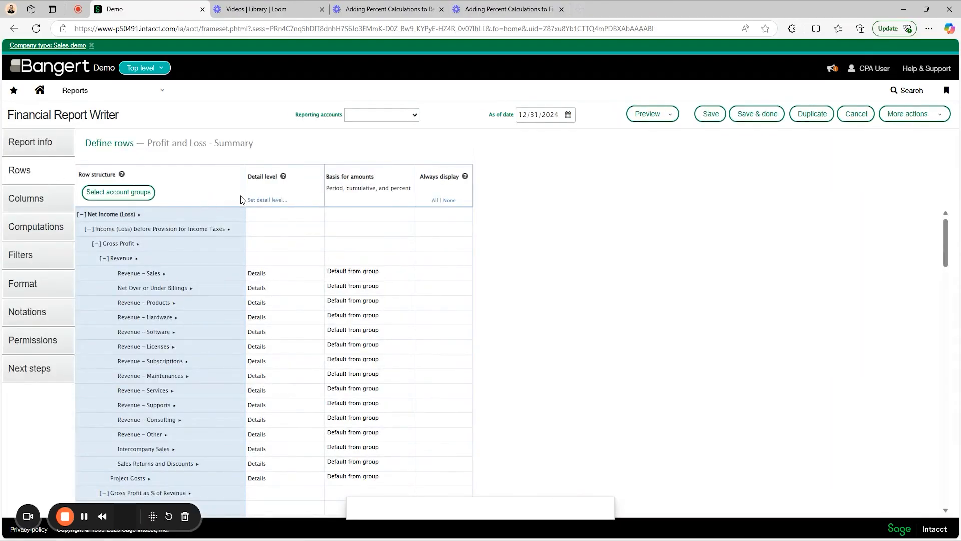
scroll(232, 265, down, 2)
scroll(232, 271, down, 1)
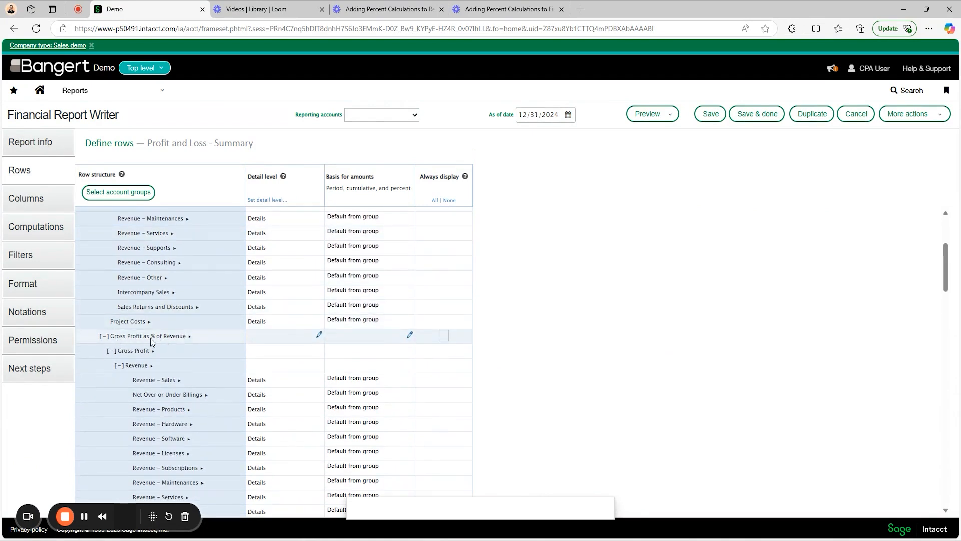
click(105, 338)
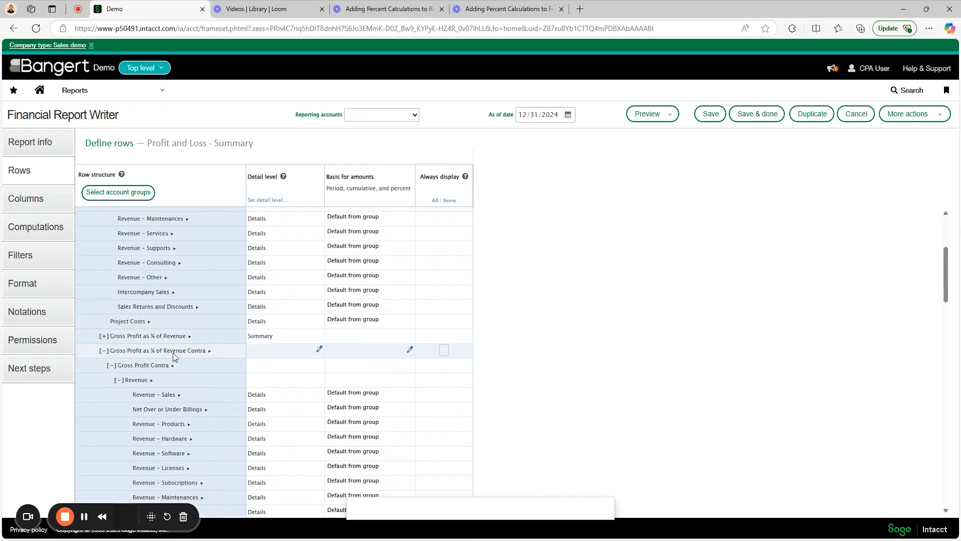
click(105, 350)
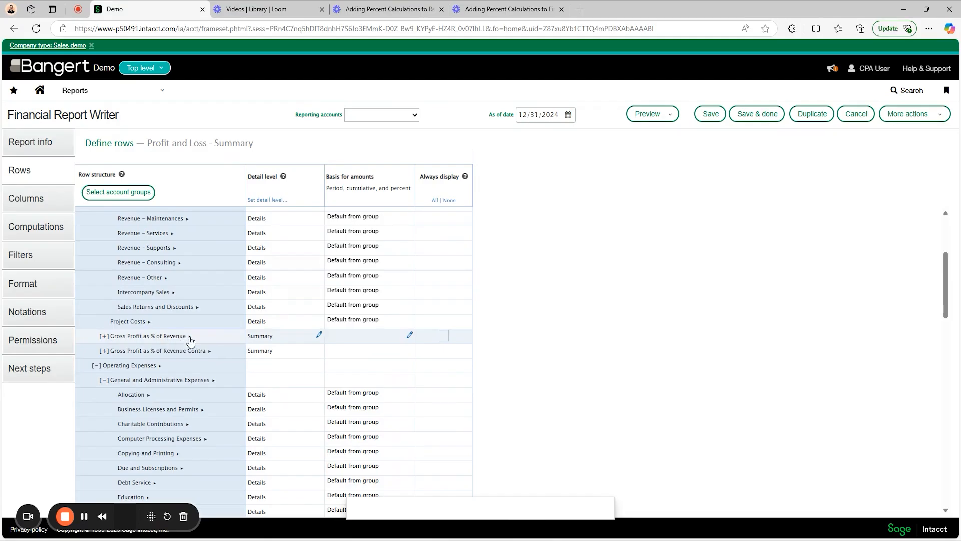
mouse_move(232, 340)
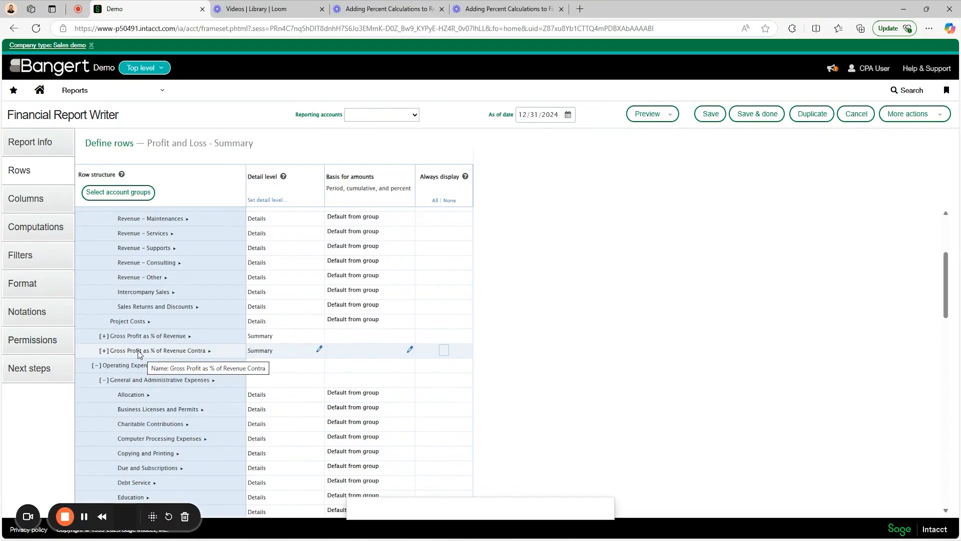
Step: Preview the report as a live HTML report and check the gross profit percentage lines
click(650, 116)
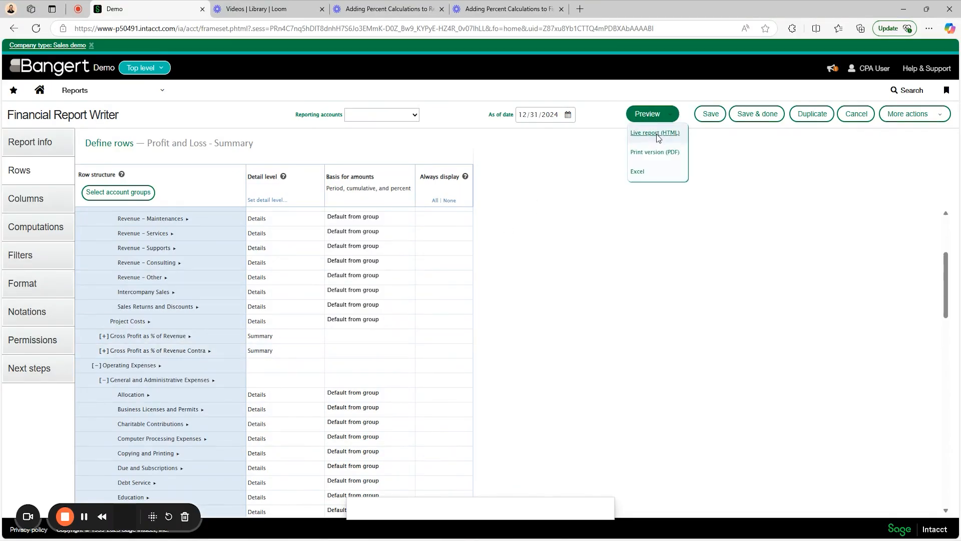
click(655, 133)
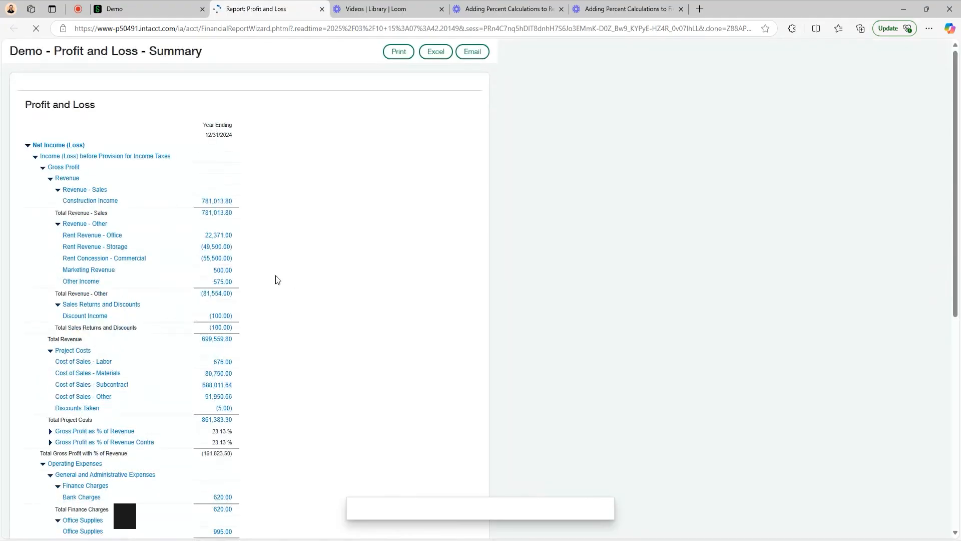
scroll(256, 283, down, 2)
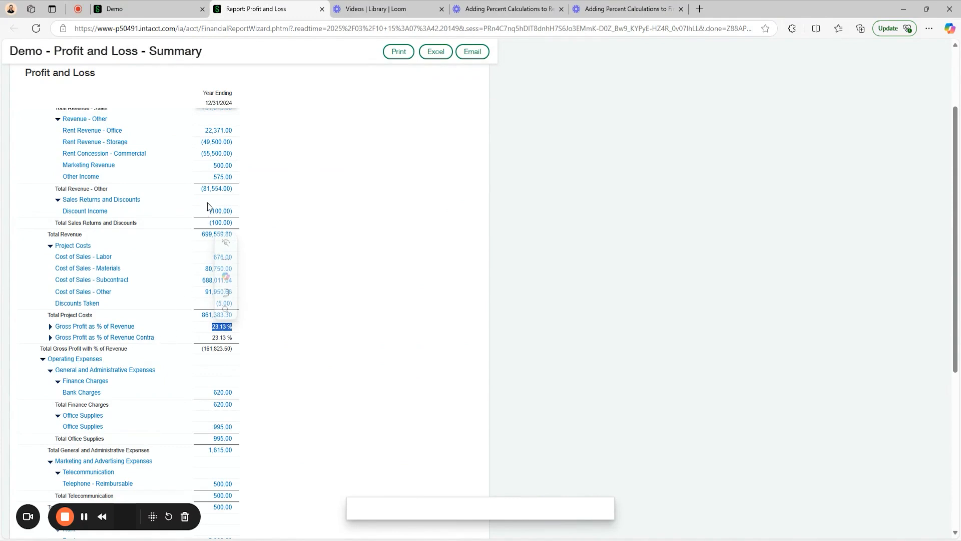
Step: In the report's row and total formatting, hide the heading and totals of "Gross Profit as % of Revenue Contra"
click(164, 8)
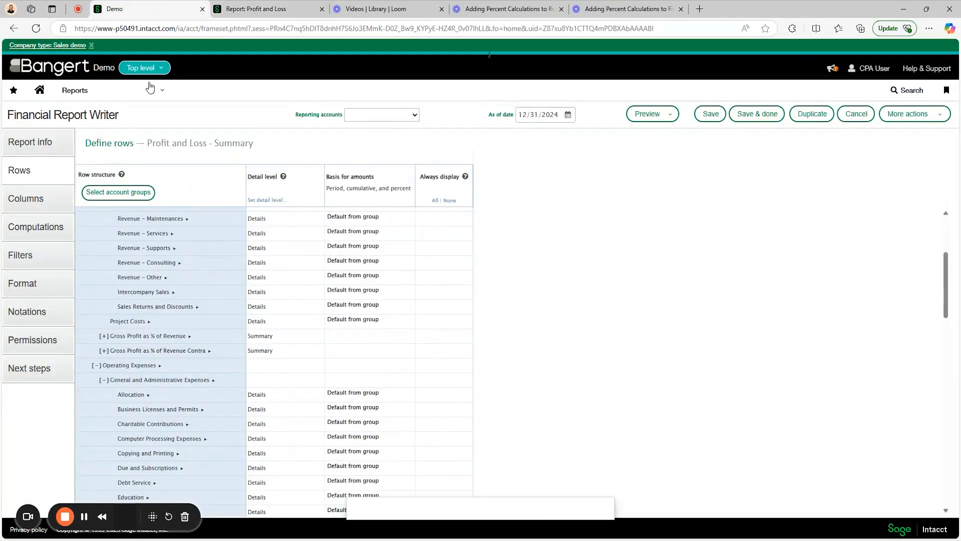
click(37, 289)
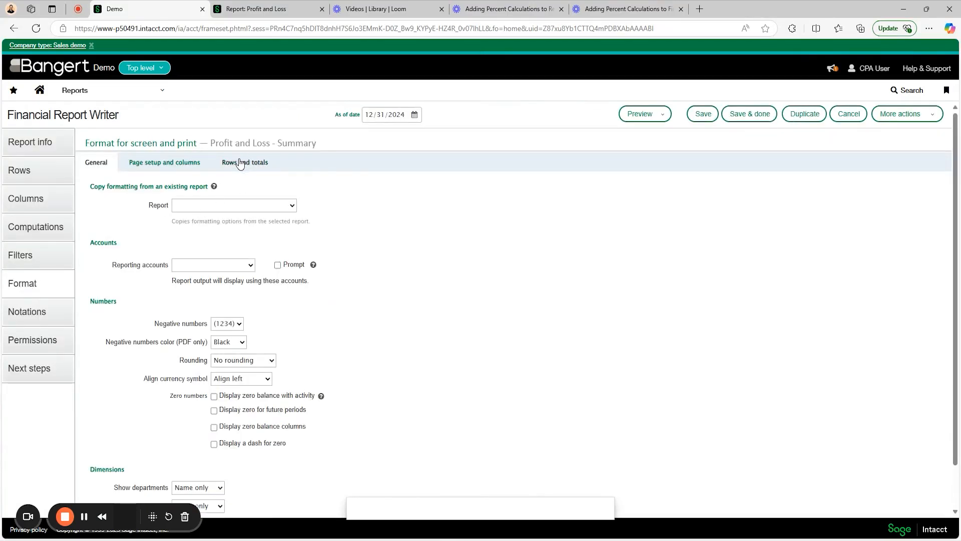
click(246, 166)
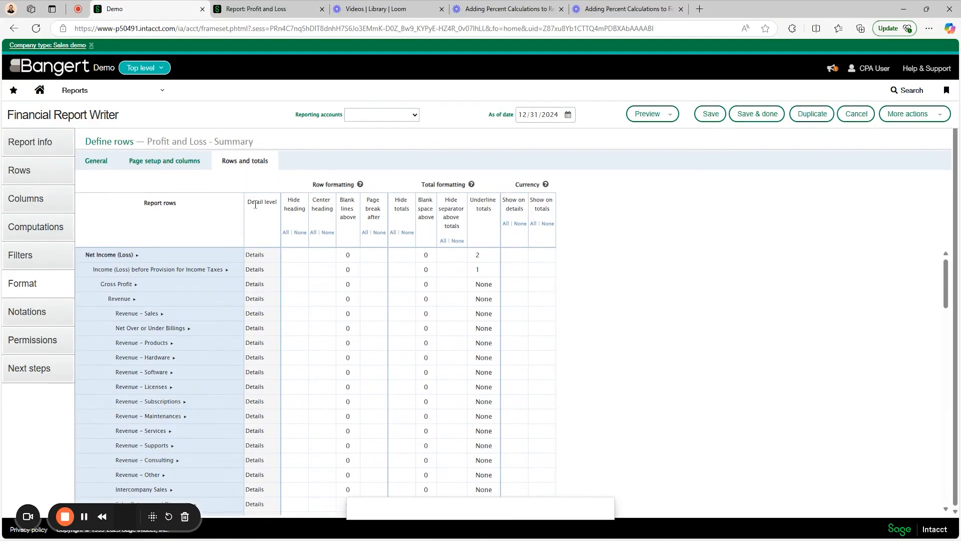
scroll(320, 295, down, 4)
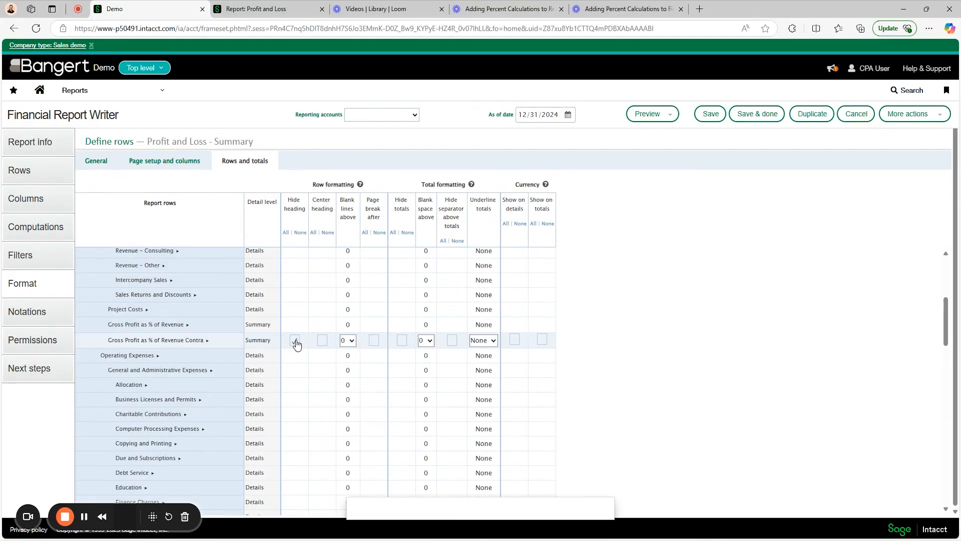
click(402, 340)
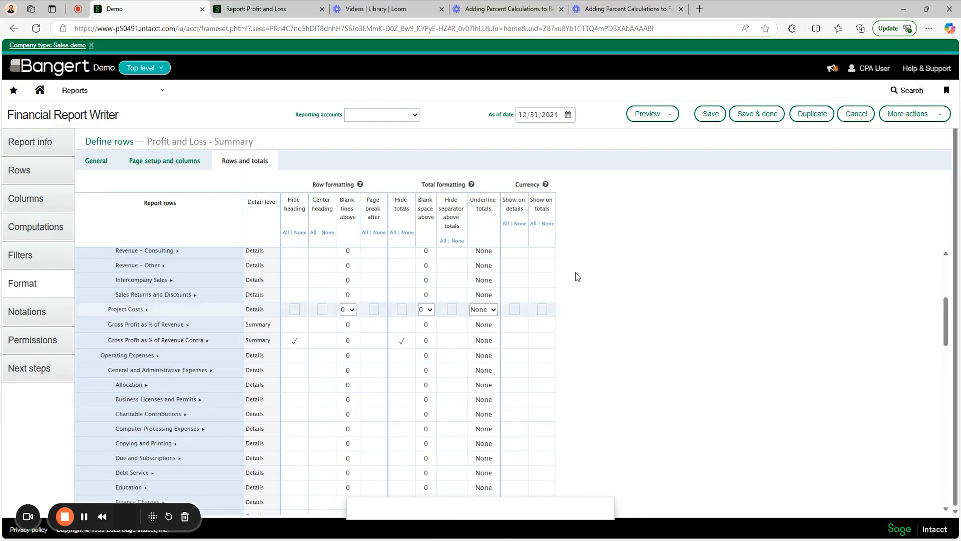
Step: Preview the report as live HTML and check the Gross Profit as % of Revenue and Total Gross Profit lines
click(656, 117)
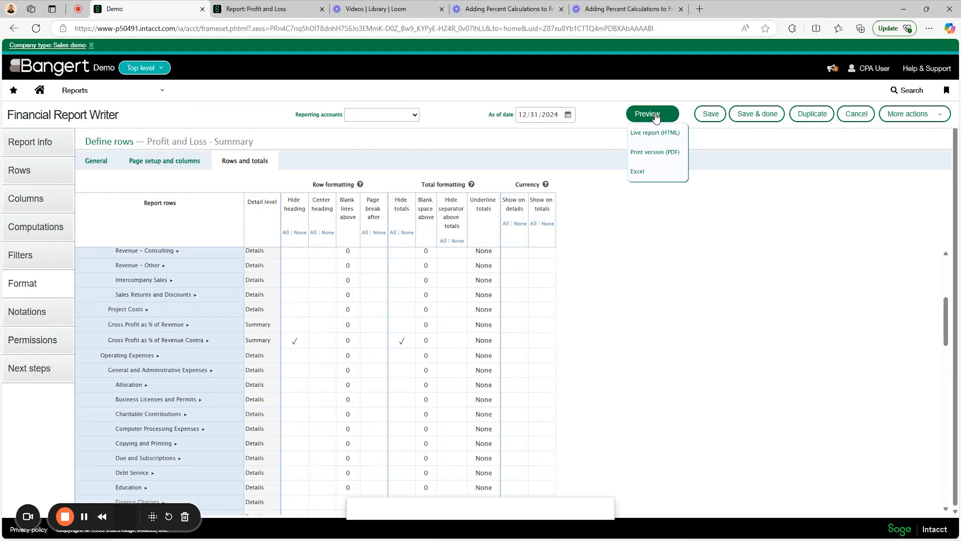
click(654, 133)
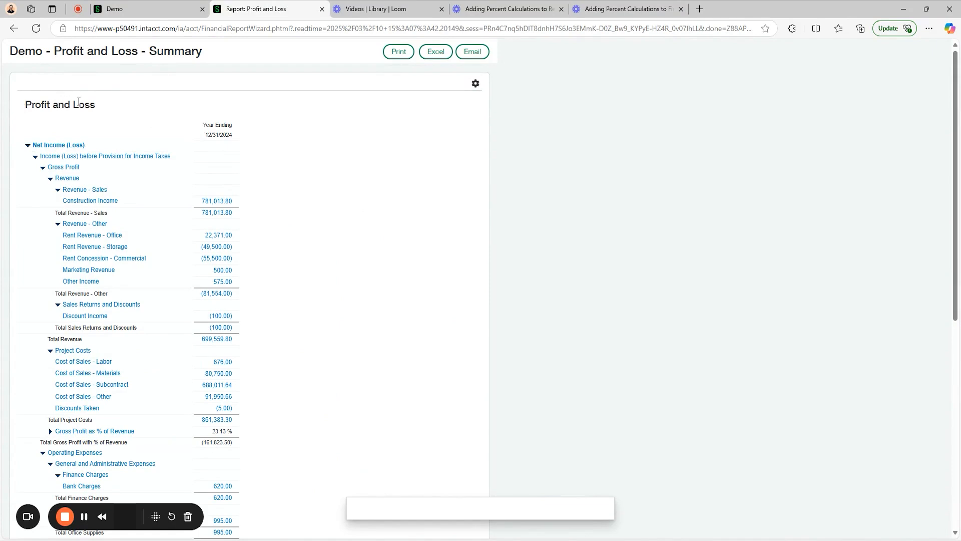
scroll(269, 190, down, 3)
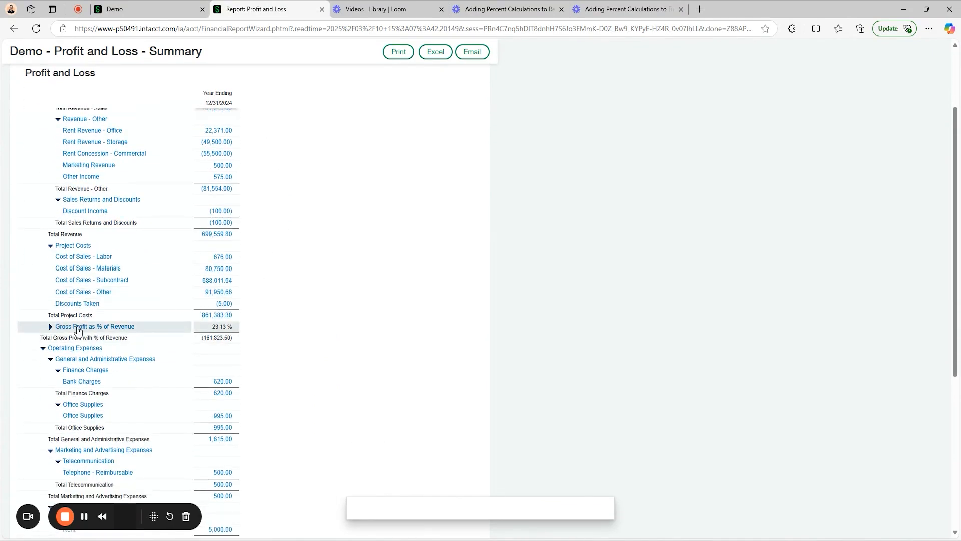
drag(214, 326, 226, 326)
scroll(223, 332, down, 2)
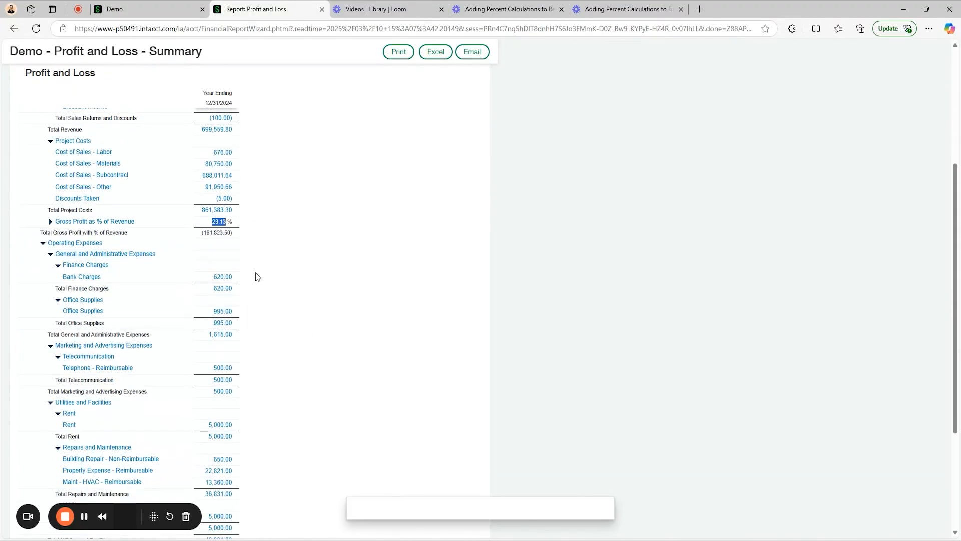
click(321, 268)
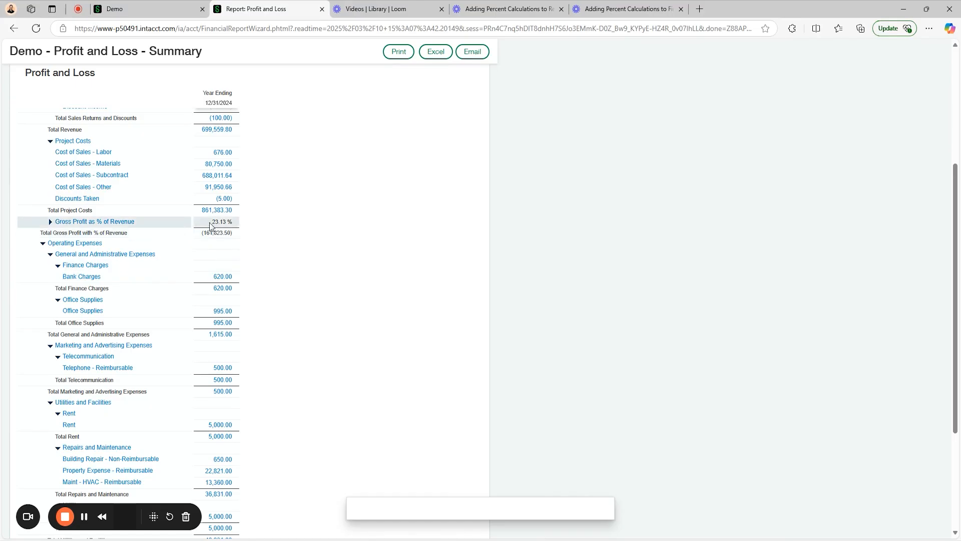
click(229, 237)
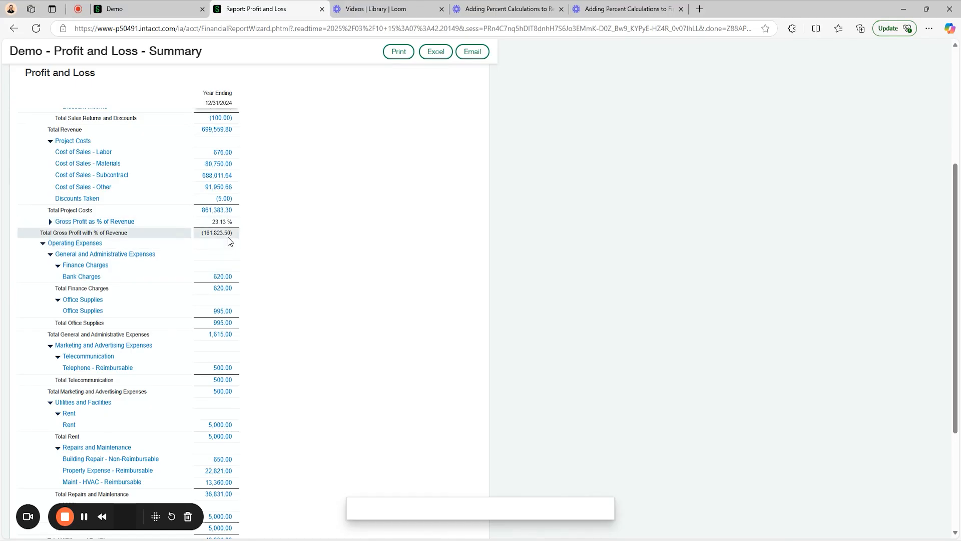